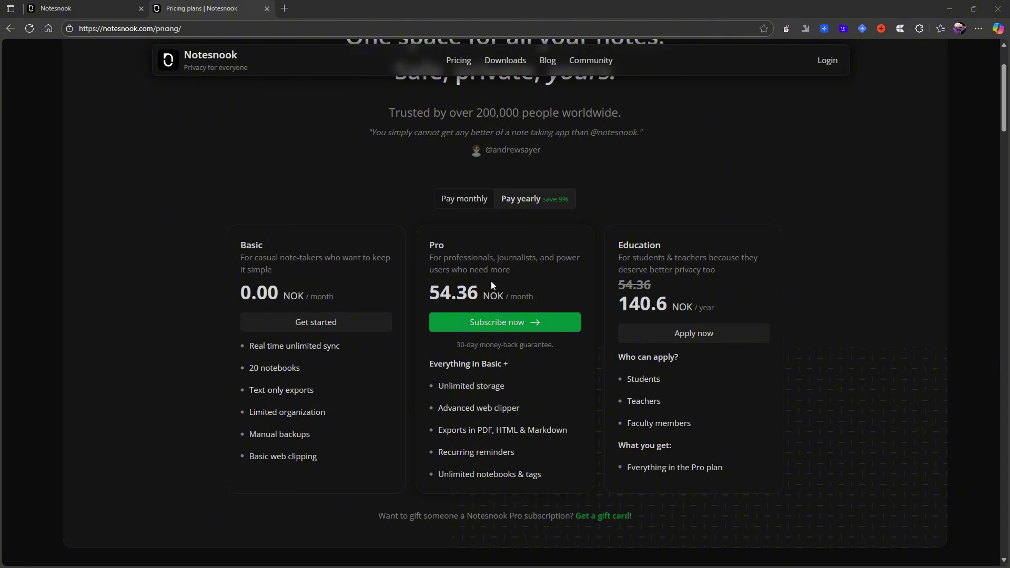
Step: Highlight the yearly Pro price of 54.36, then check the monthly billing prices
{"action": "double_click", "coordinate": [454, 293]}
{"action": "mouse_move", "coordinate": [451, 294]}
{"action": "left_mouse_down"}
{"action": "mouse_move", "coordinate": [477, 295]}
{"action": "mouse_move", "coordinate": [459, 297]}
{"action": "left_mouse_up"}
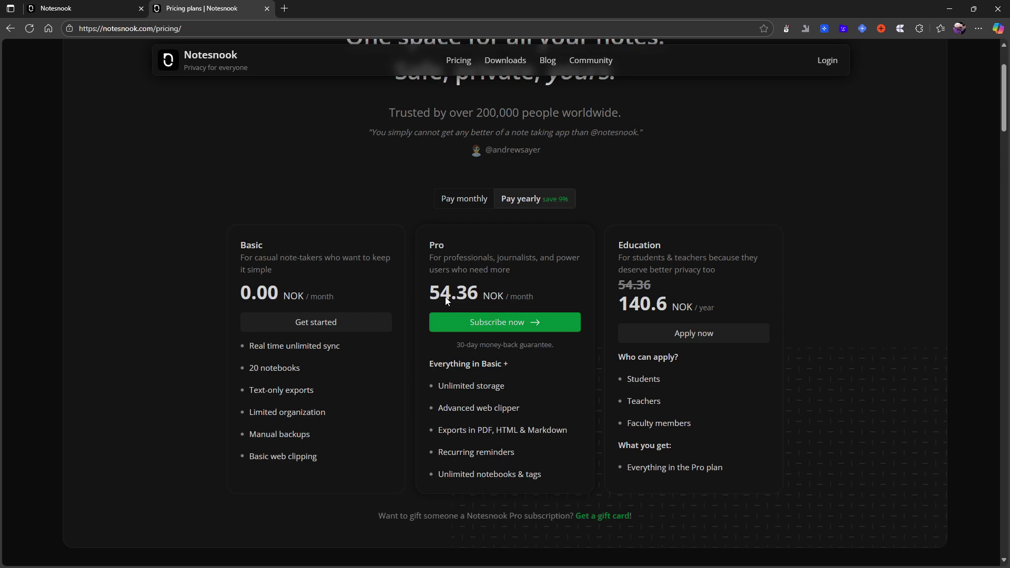
{"action": "left_click", "coordinate": [474, 204]}
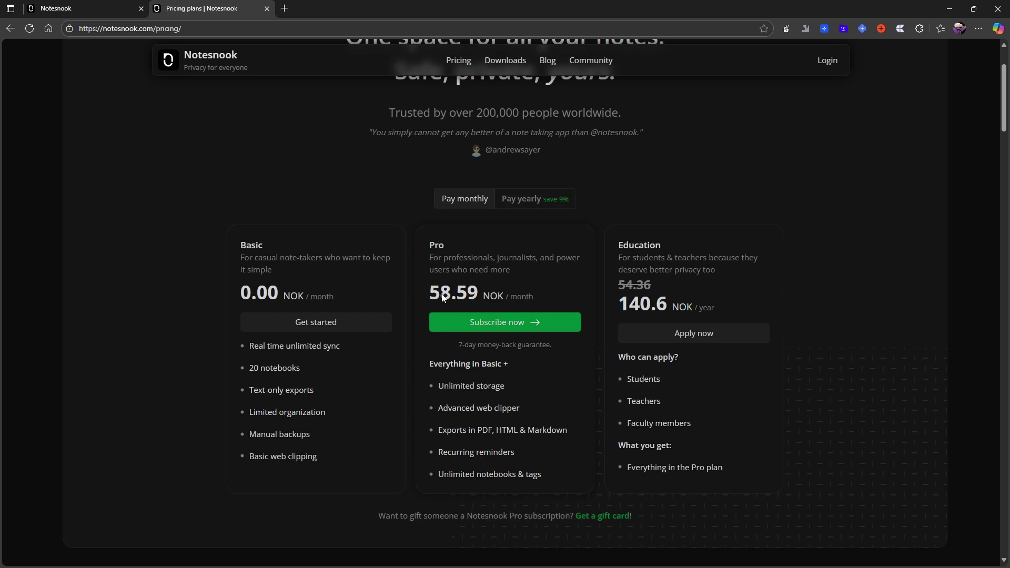
{"action": "left_click", "coordinate": [522, 200]}
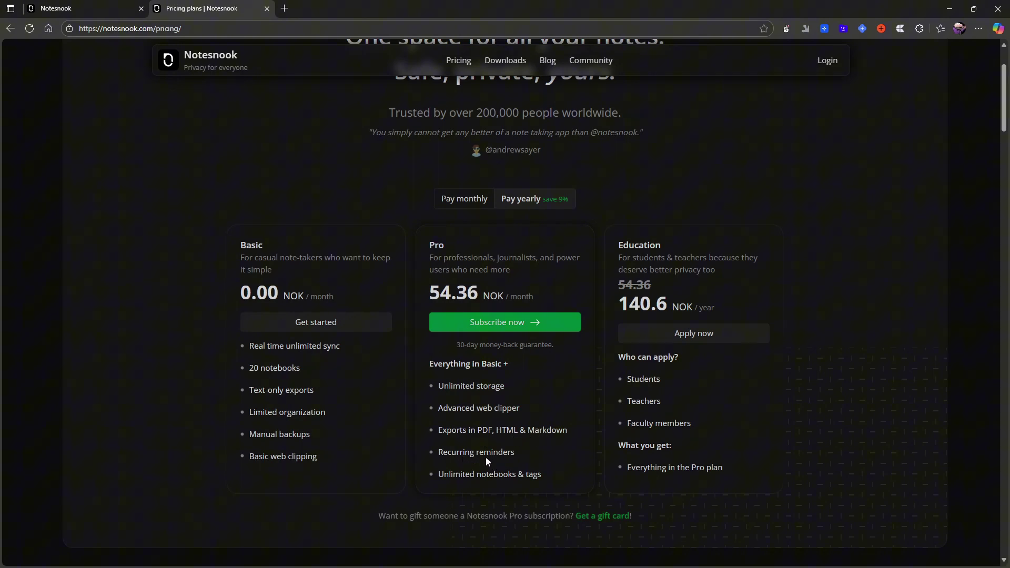
{"action": "scroll", "coordinate": [497, 479], "scroll_direction": "up", "scroll_amount": 1}
{"action": "scroll", "coordinate": [500, 472], "scroll_direction": "down", "scroll_amount": 1}
Step: Compare monthly Pro at 58.59 with yearly at 54.36, leave it on yearly, and return to the Notesnook app tab
{"action": "left_click", "coordinate": [450, 199]}
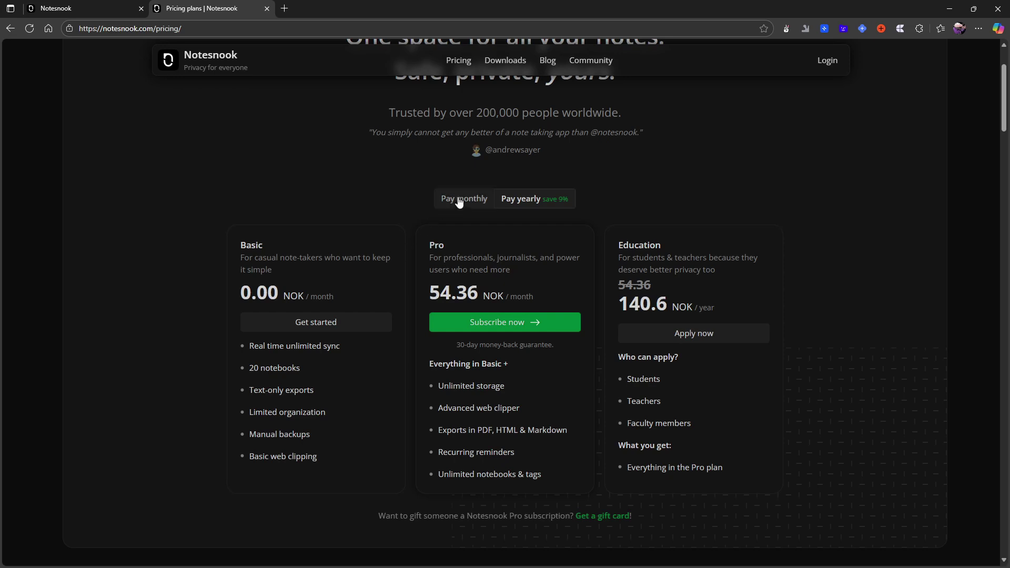
{"action": "left_click", "coordinate": [549, 199]}
{"action": "left_click", "coordinate": [475, 197]}
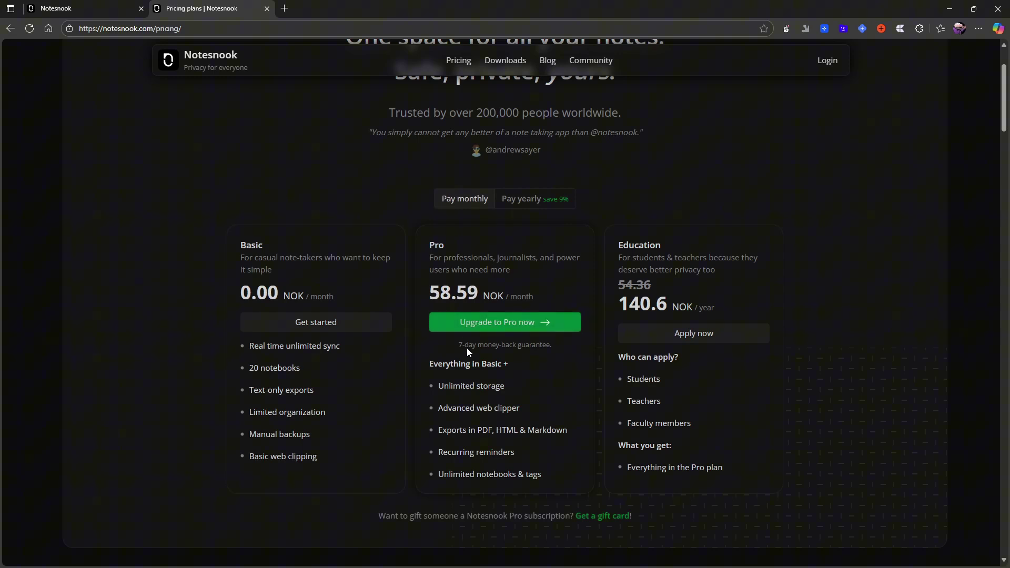
{"action": "left_click", "coordinate": [521, 200]}
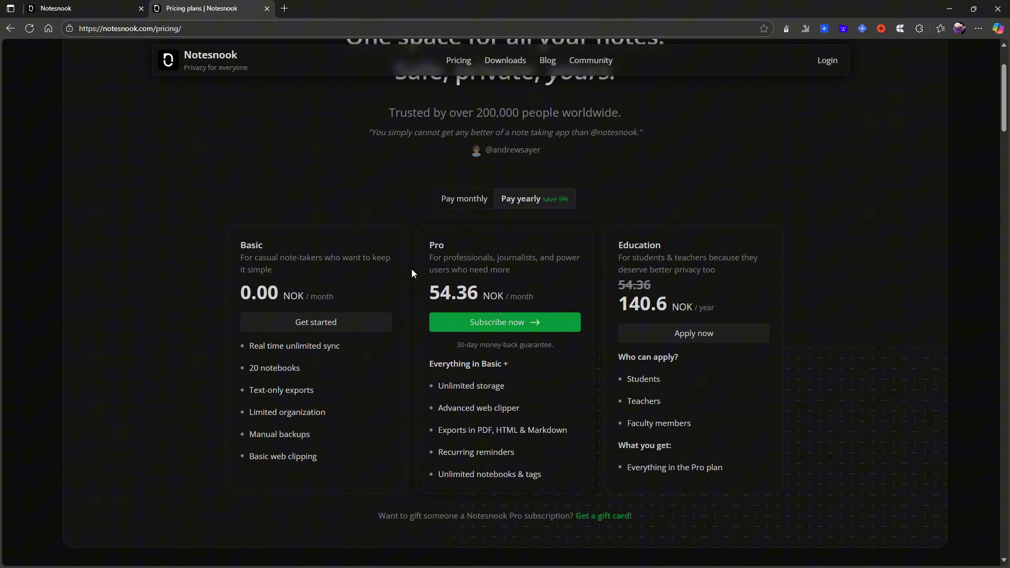
{"action": "key", "text": "ctrl+shift+Tab"}
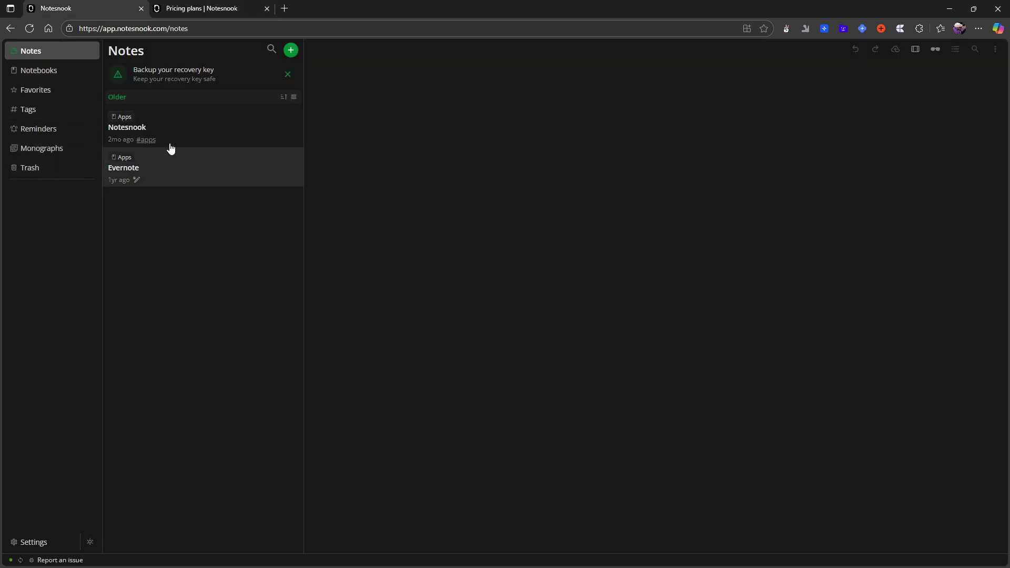
Step: Browse the Notebooks, Favorites, Tags, Reminders and Monographs sections, ending back on Notebooks
{"action": "left_click", "coordinate": [27, 73]}
{"action": "left_click", "coordinate": [61, 96]}
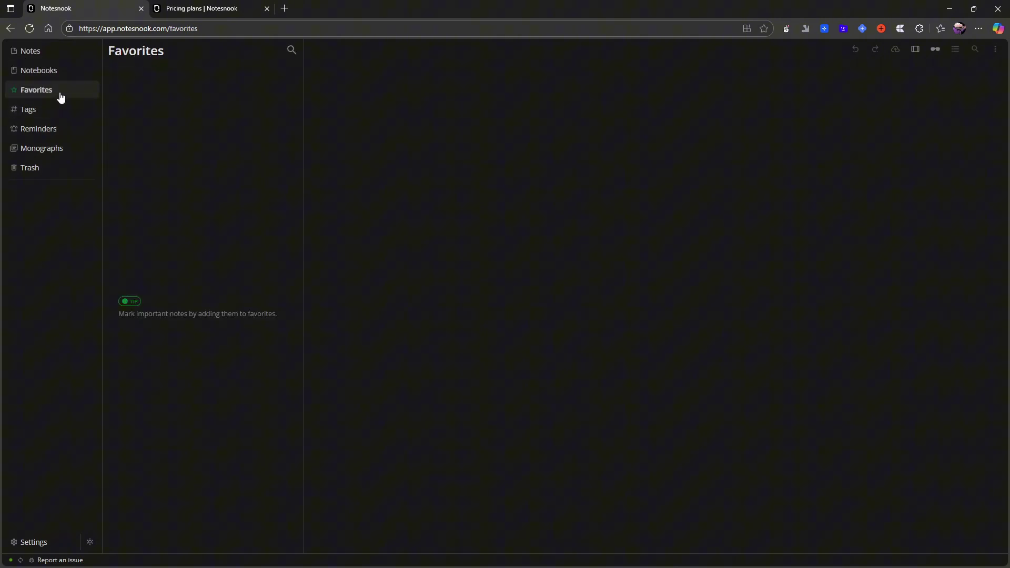
{"action": "left_click", "coordinate": [65, 115]}
{"action": "left_click", "coordinate": [62, 130]}
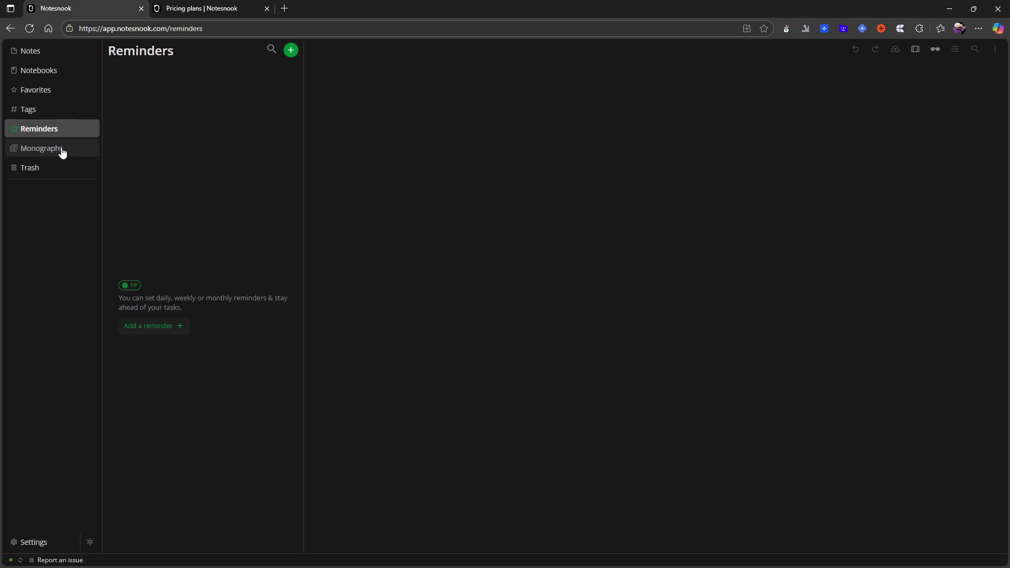
{"action": "left_click", "coordinate": [62, 151]}
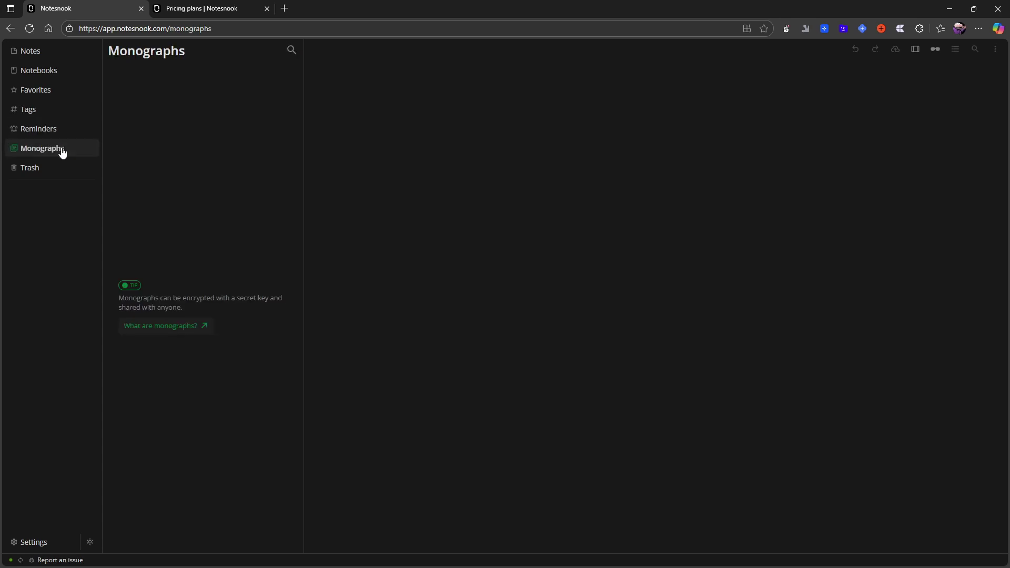
{"action": "left_click", "coordinate": [42, 77]}
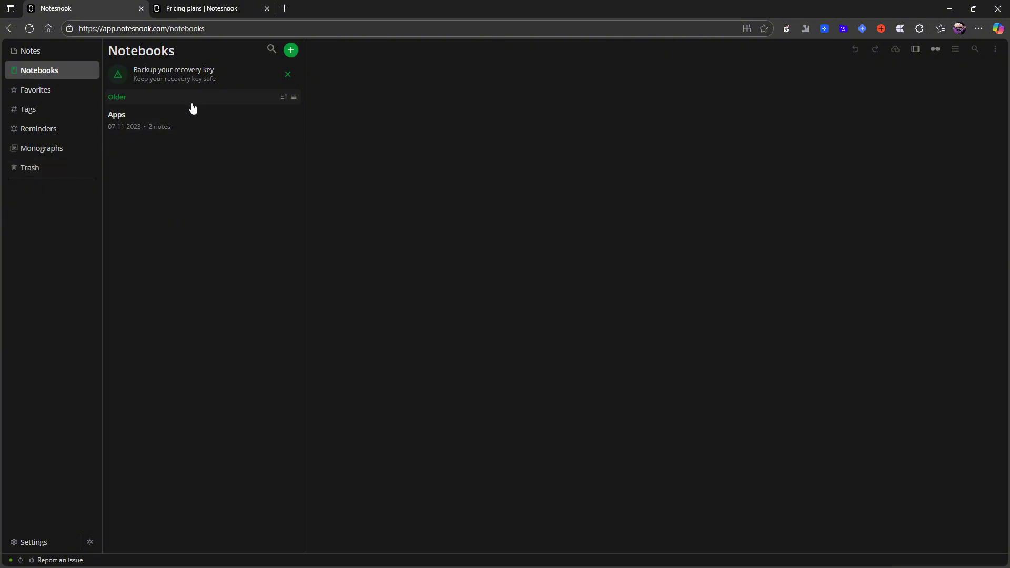
Step: Permanently dismiss the recovery-key backup reminder and return to the Notes list
{"action": "left_click", "coordinate": [290, 77]}
{"action": "left_click", "coordinate": [554, 86]}
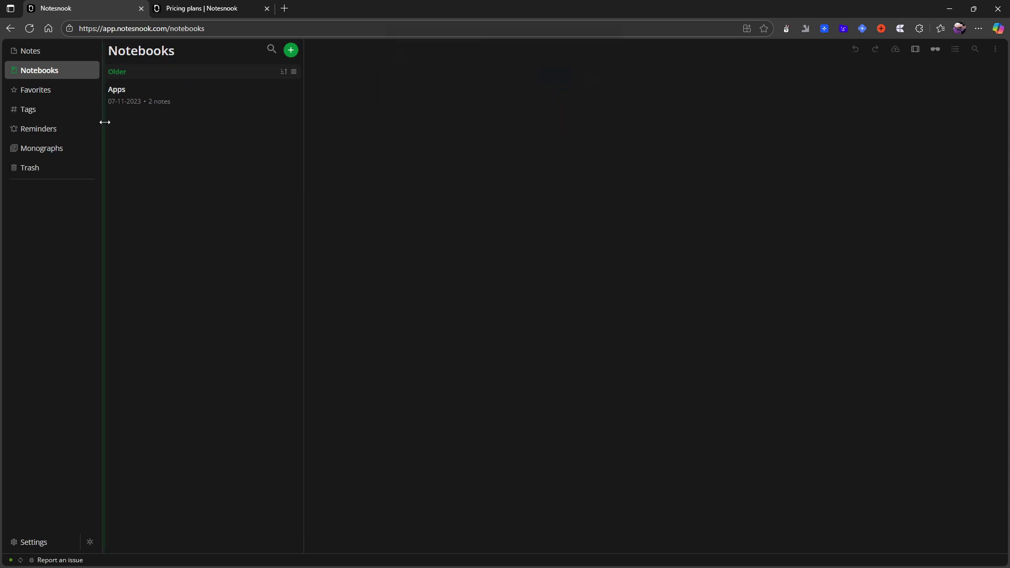
{"action": "left_click", "coordinate": [46, 56]}
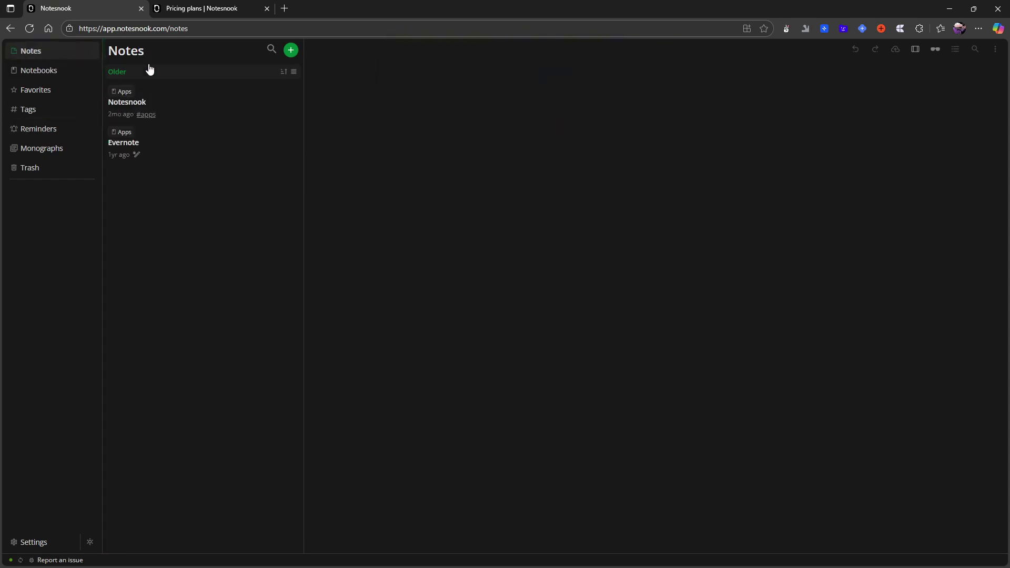
Step: Create a new note titled 'Test note'
{"action": "left_click", "coordinate": [291, 53]}
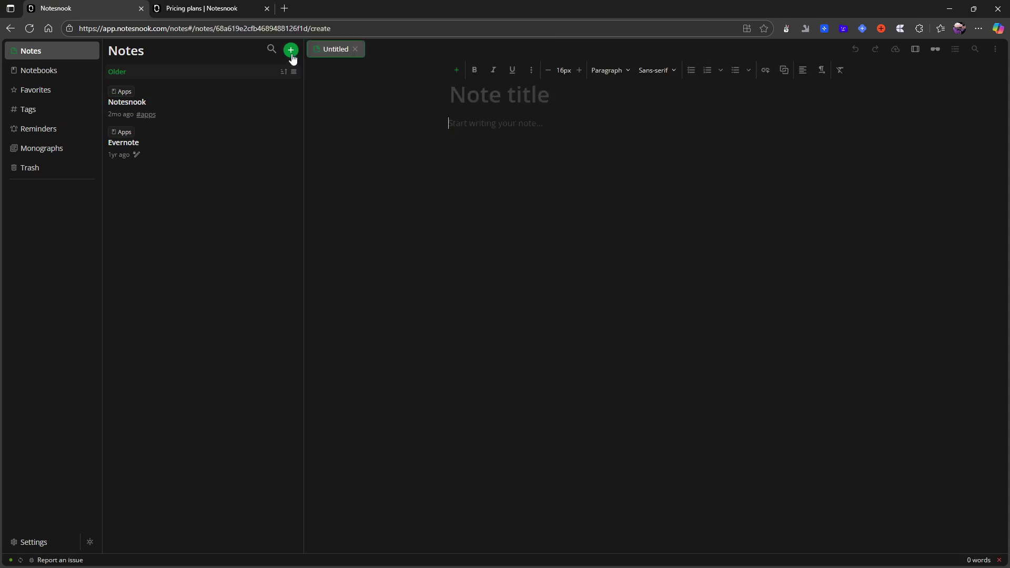
{"action": "left_click", "coordinate": [475, 92]}
{"action": "type", "text": "Test"}
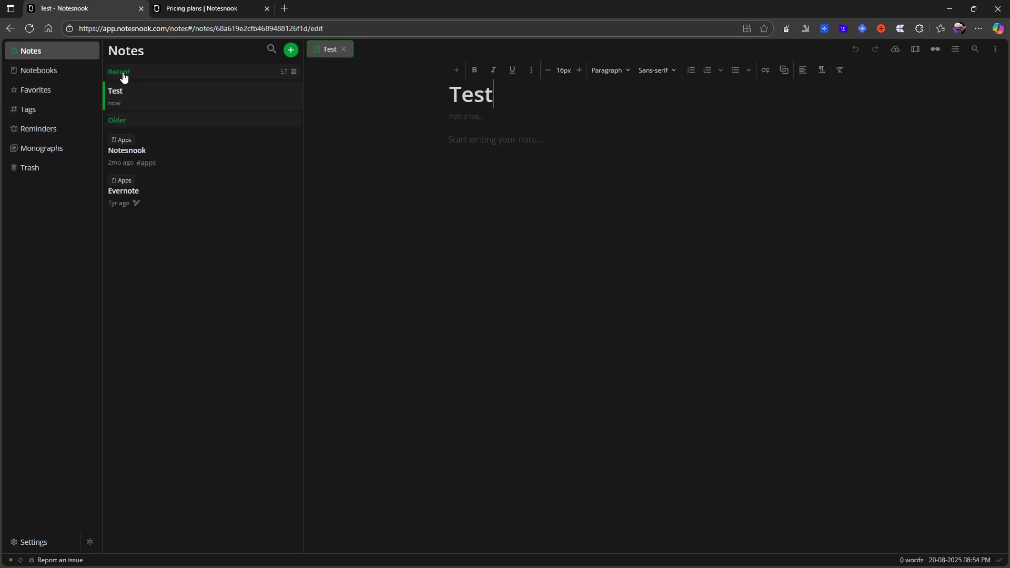
{"action": "type", "text": " mpte"}
{"action": "key", "text": "BackSpace"}
{"action": "key", "text": "BackSpace"}
{"action": "key", "text": "BackSpace"}
{"action": "key", "text": "BackSpace"}
{"action": "key", "text": "BackSpace"}
{"action": "type", "text": "m"}
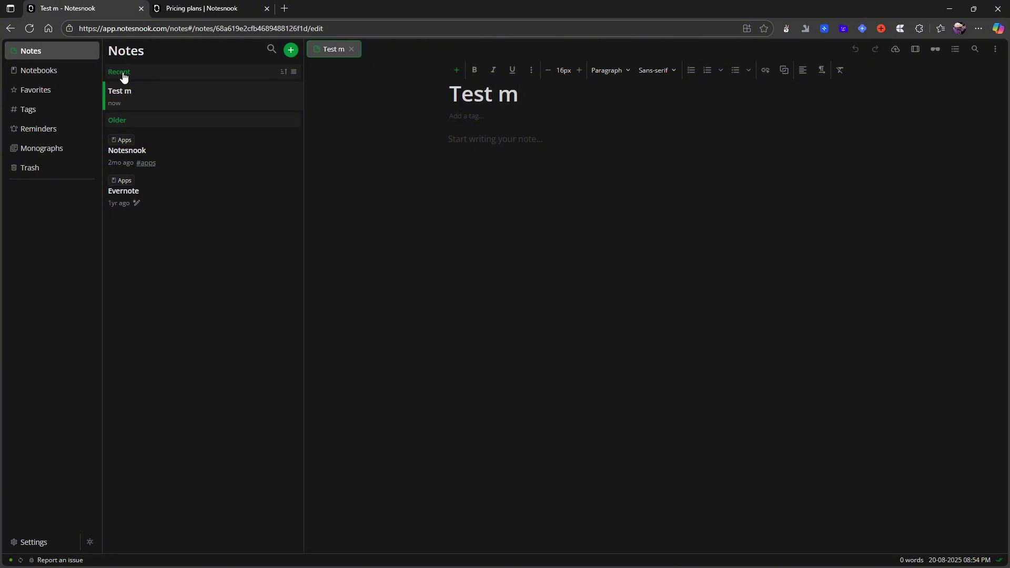
{"action": "key", "text": "BackSpace"}
{"action": "type", "text": "note"}
{"action": "key", "text": "Return"}
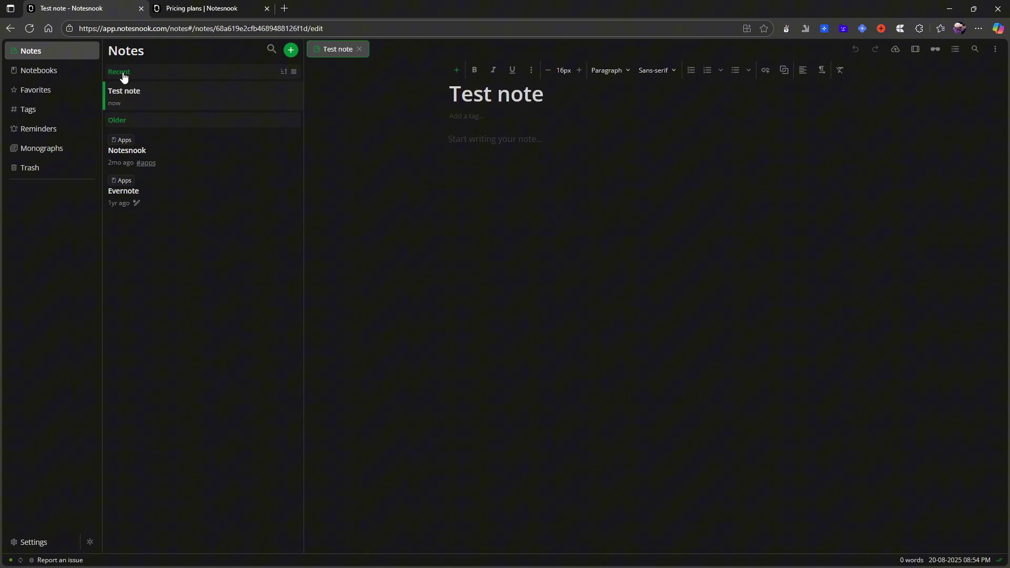
Step: Start the body with a Heading 3 line 'jgkd', keeping the Sans-serif font
{"action": "type", "text": "### jgkd"}
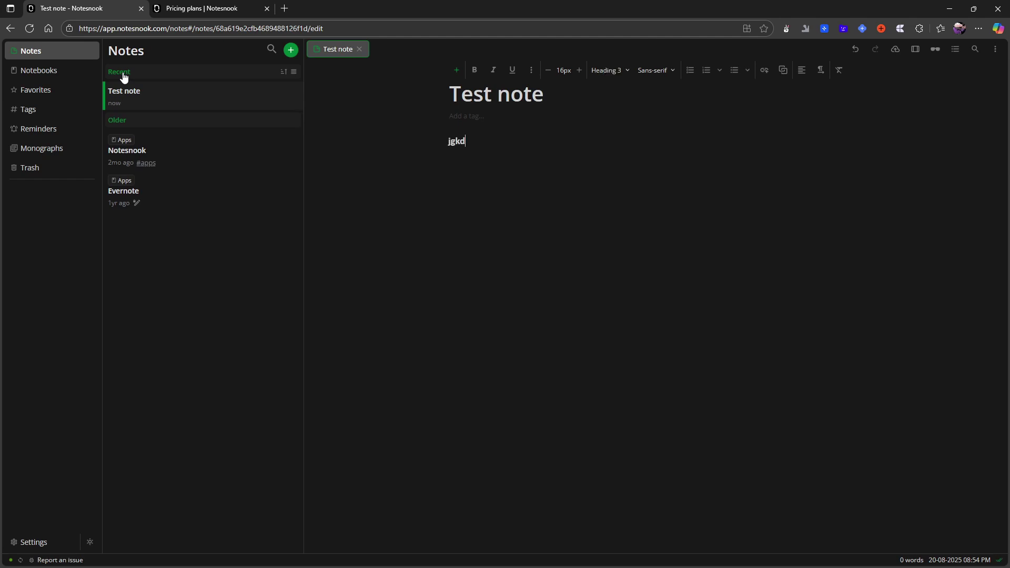
{"action": "key", "text": "Return"}
{"action": "type", "text": "[] af"}
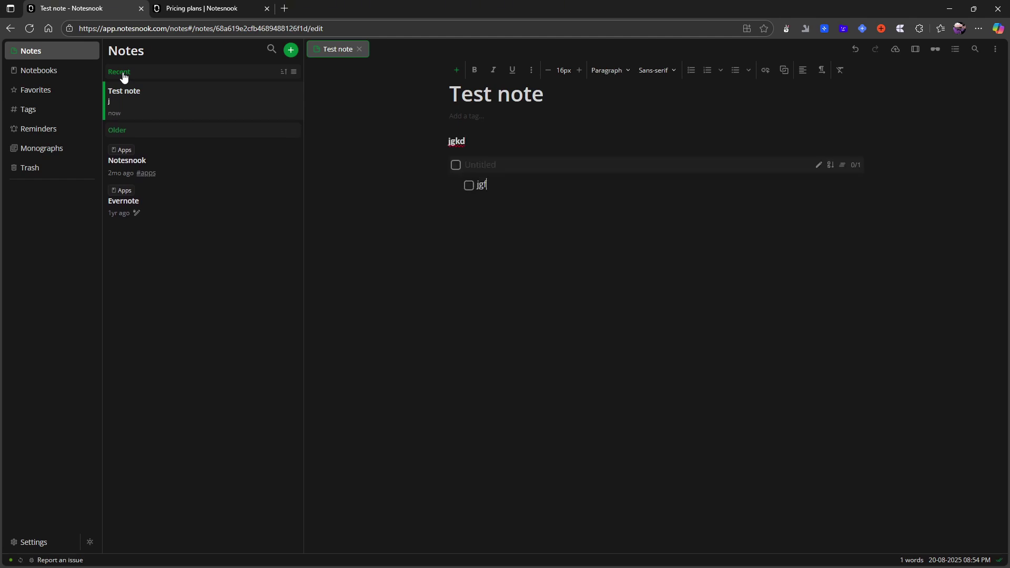
{"action": "key", "text": "BackSpace"}
{"action": "key", "text": "BackSpace"}
{"action": "key", "text": "BackSpace"}
{"action": "key", "text": "BackSpace"}
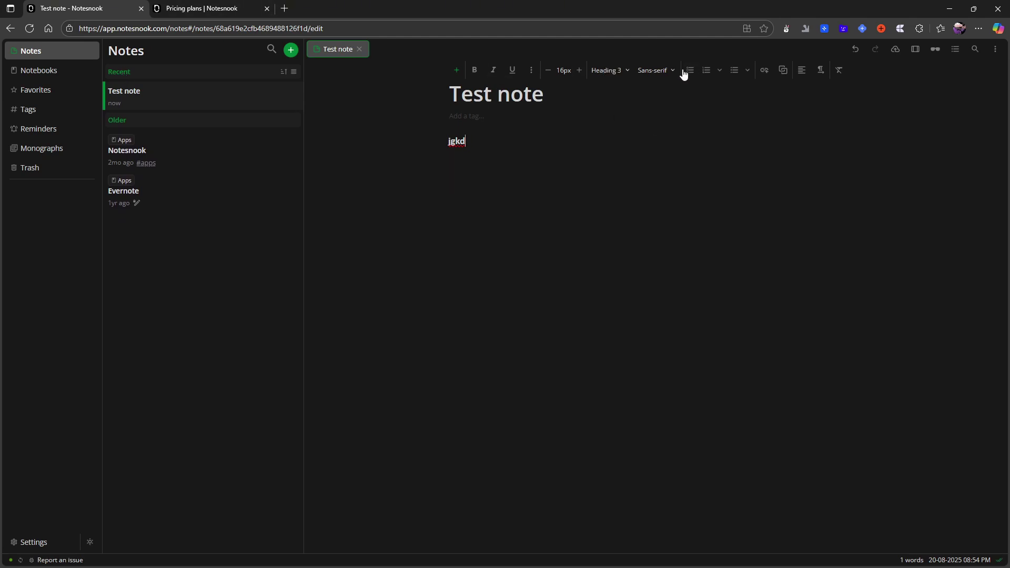
{"action": "left_click", "coordinate": [657, 71]}
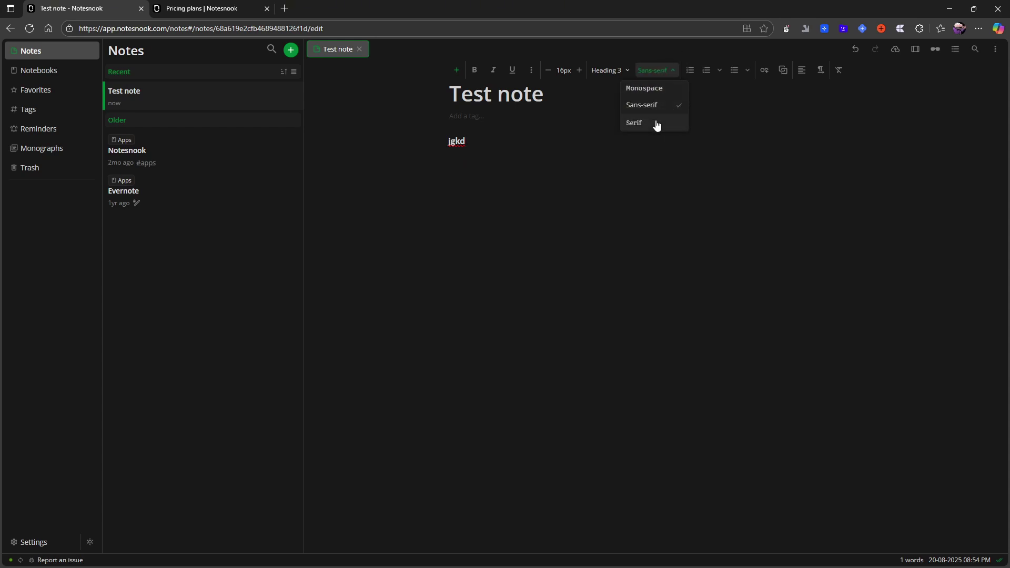
{"action": "left_click", "coordinate": [593, 169]}
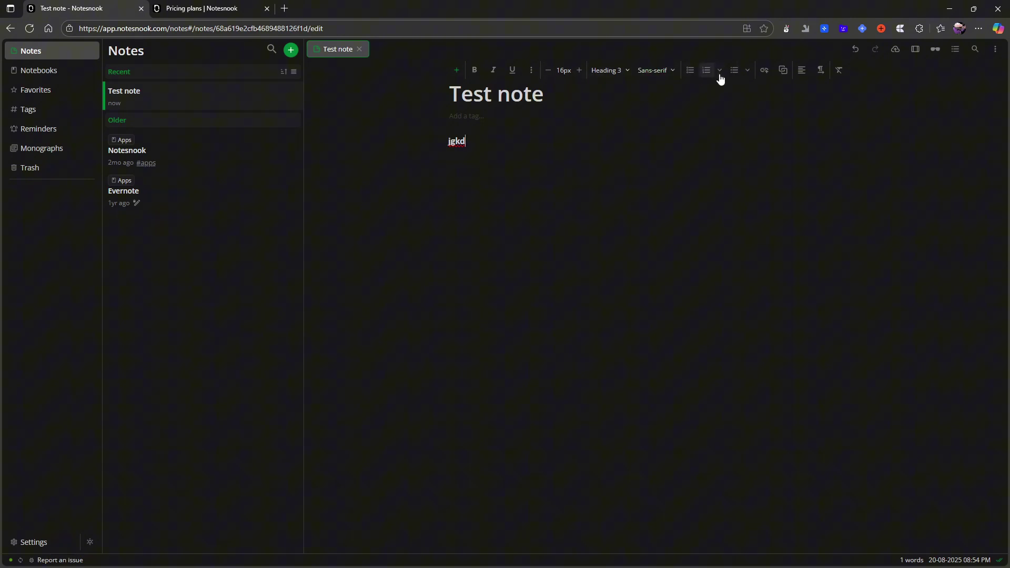
Step: Insert a link to the Notesnook note after 'jgkd' in Test note
{"action": "left_click", "coordinate": [789, 68]}
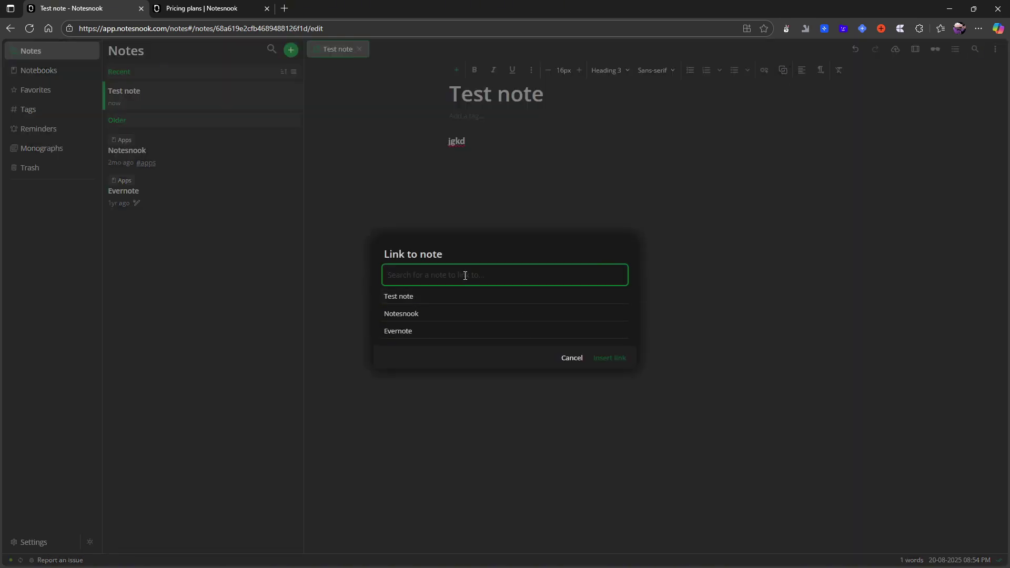
{"action": "left_click", "coordinate": [725, 219]}
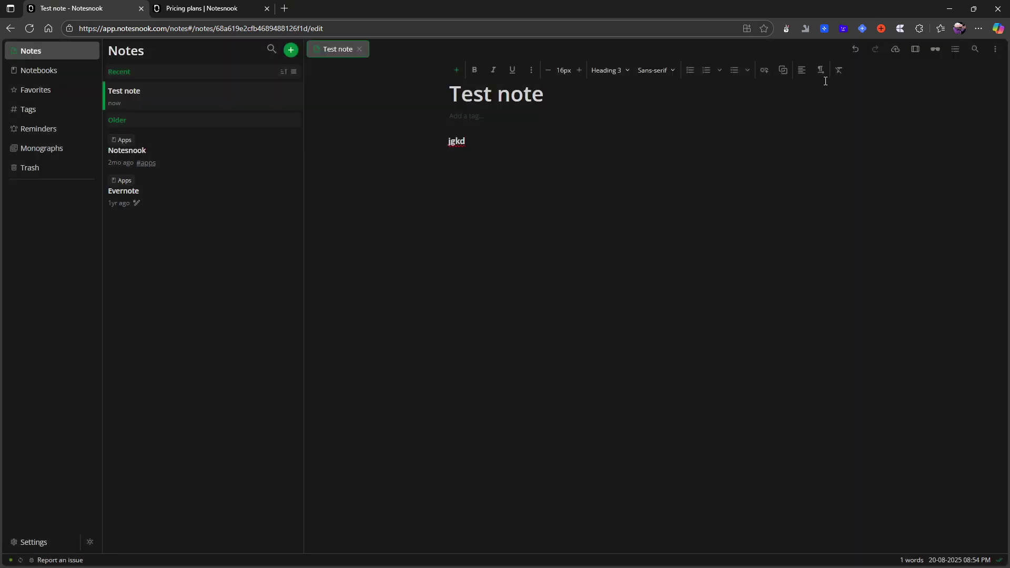
{"action": "left_click", "coordinate": [784, 70]}
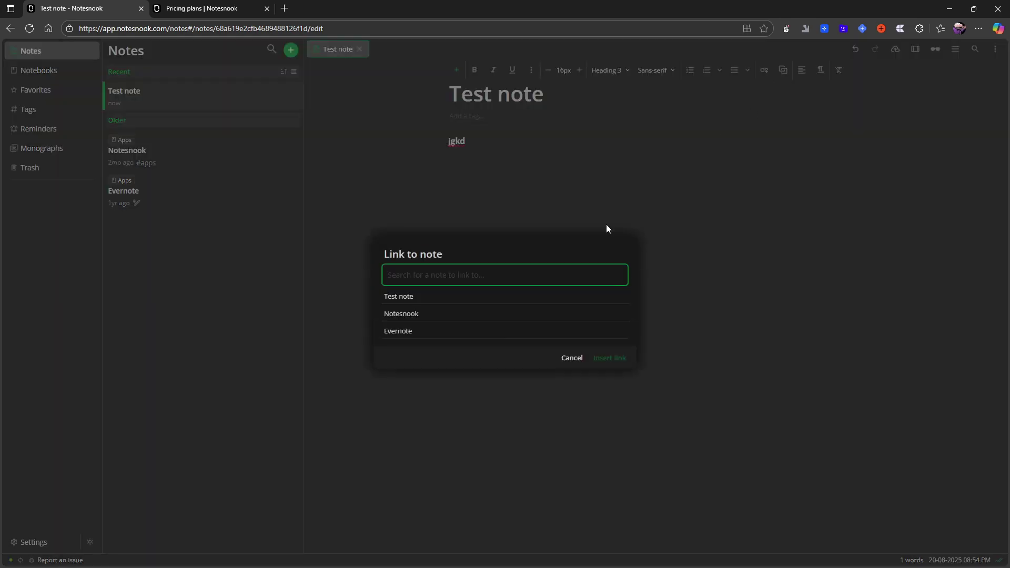
{"action": "left_click", "coordinate": [528, 314]}
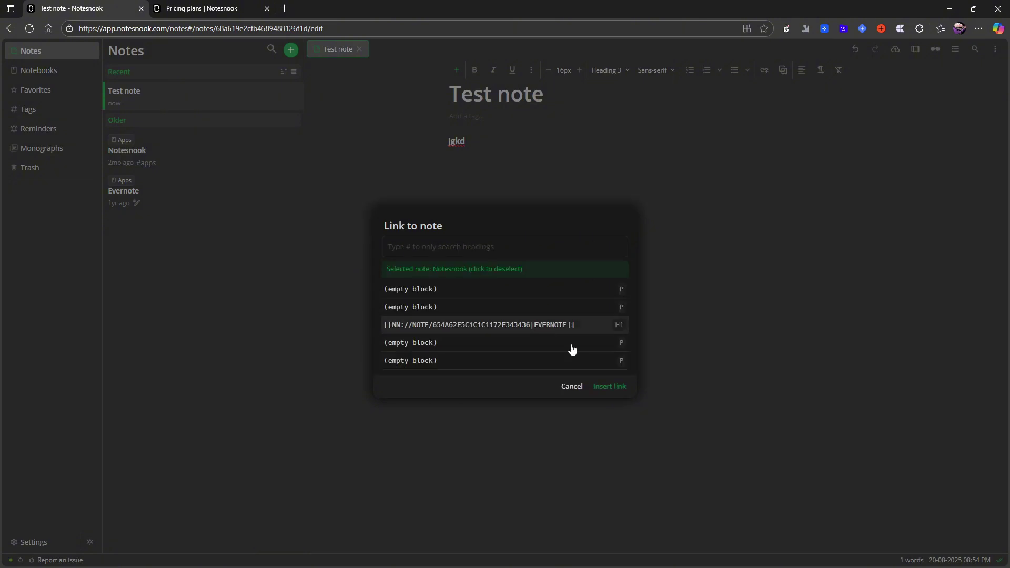
{"action": "left_click", "coordinate": [605, 387]}
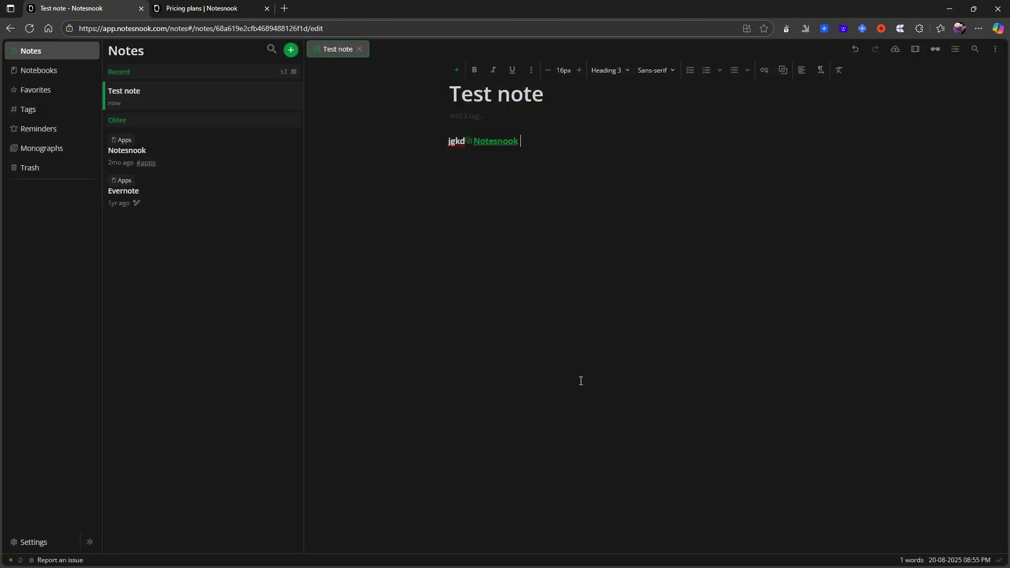
Step: Follow the links to the Notesnook and Evernote notes, close the Evernote tab, and return to Test note
{"action": "left_click", "coordinate": [505, 150]}
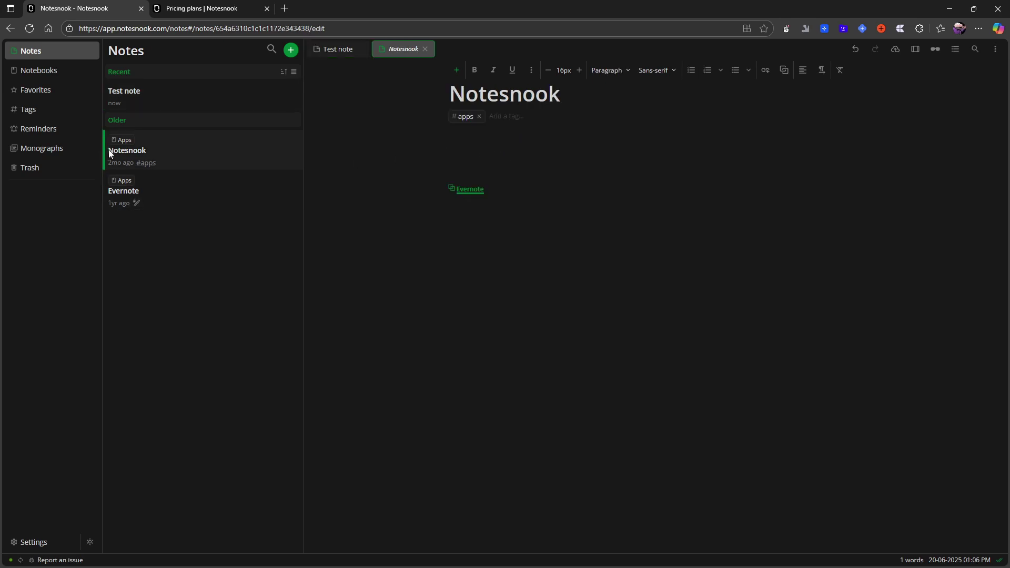
{"action": "left_click", "coordinate": [463, 190]}
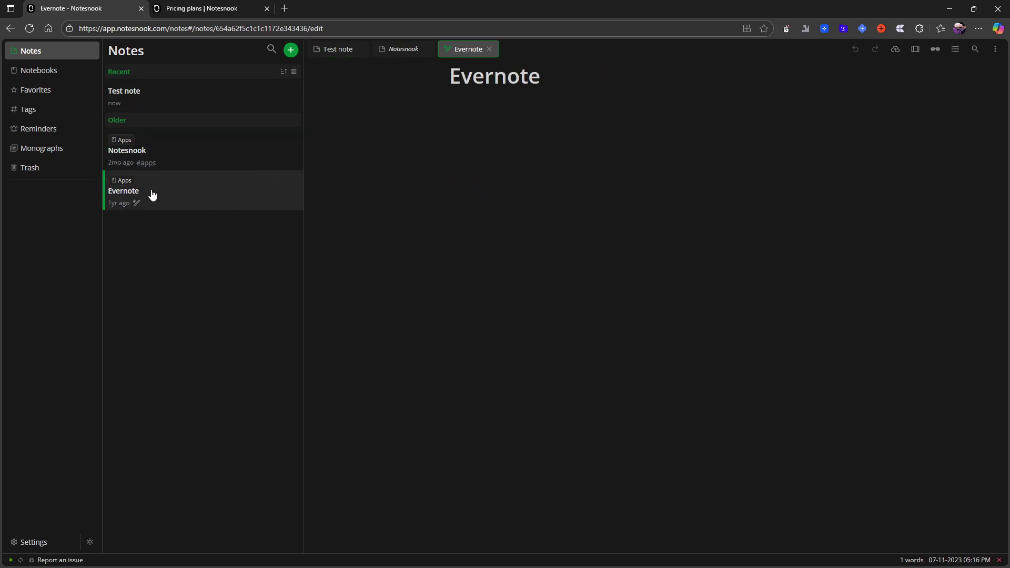
{"action": "left_click", "coordinate": [489, 49]}
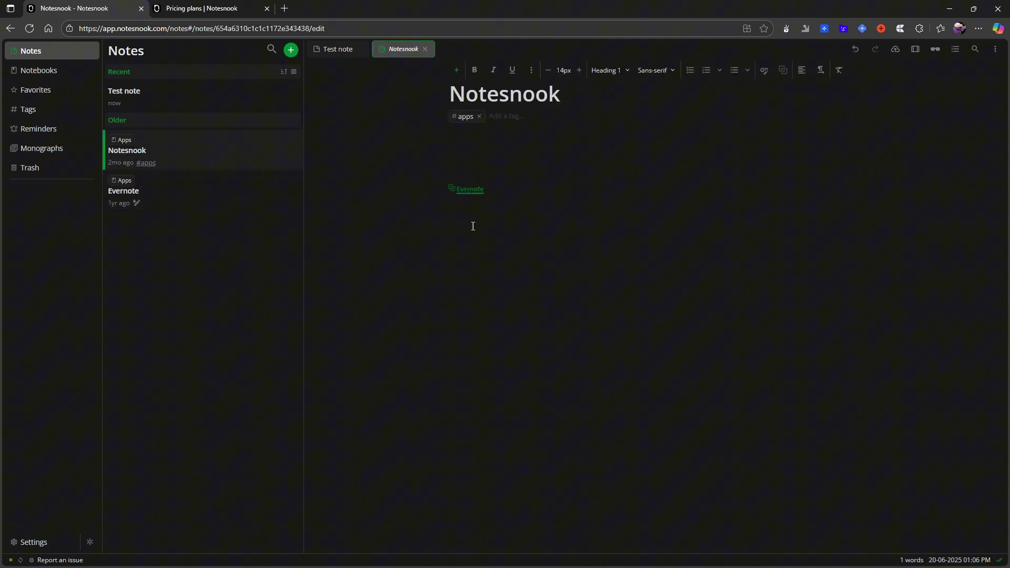
{"action": "left_click", "coordinate": [163, 104]}
{"action": "left_click", "coordinate": [505, 142]}
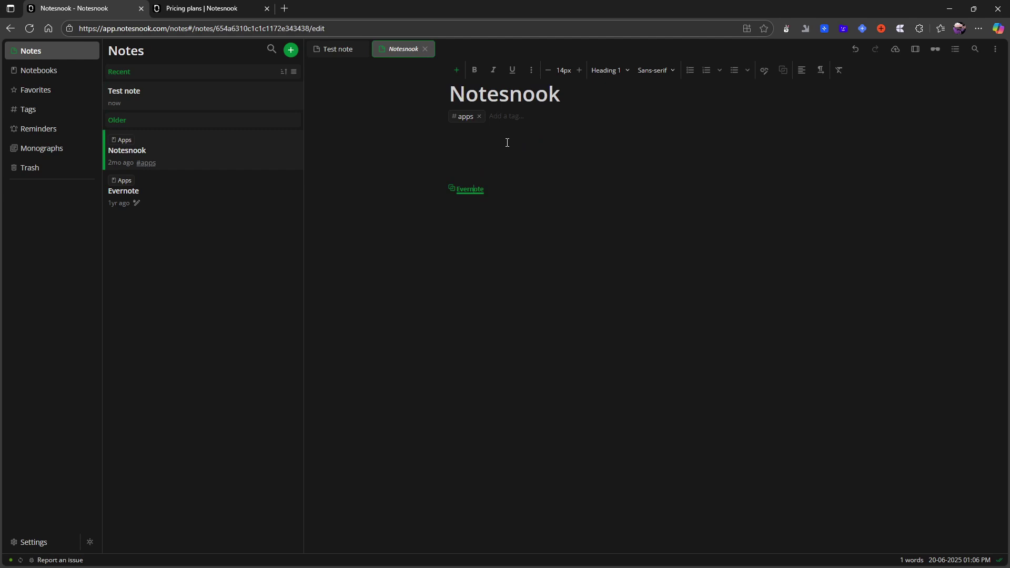
{"action": "left_click", "coordinate": [475, 196]}
{"action": "left_click", "coordinate": [183, 109]}
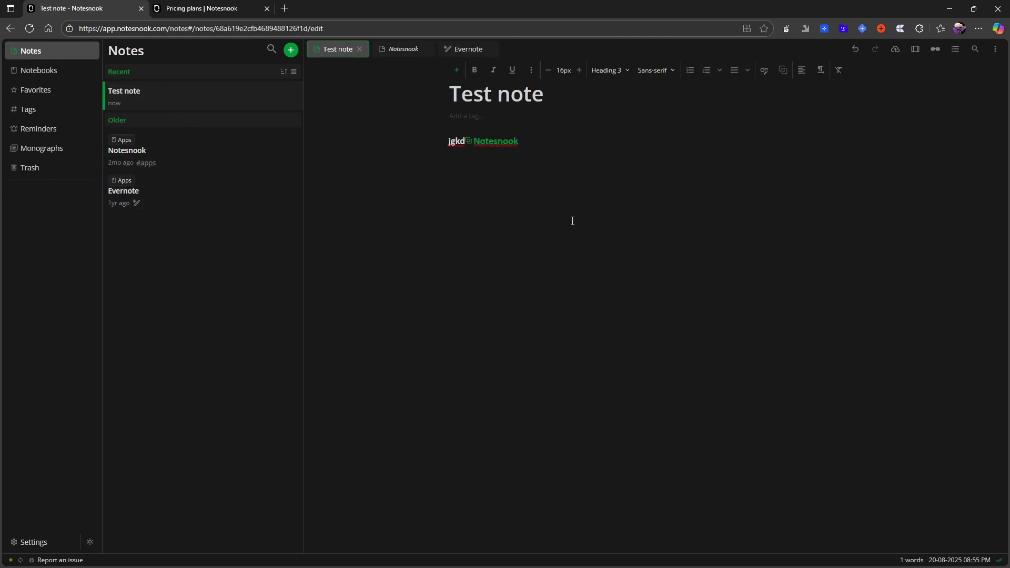
Step: Look into the Apps notebook and close the Notesnook and Evernote note tabs
{"action": "left_click", "coordinate": [39, 70]}
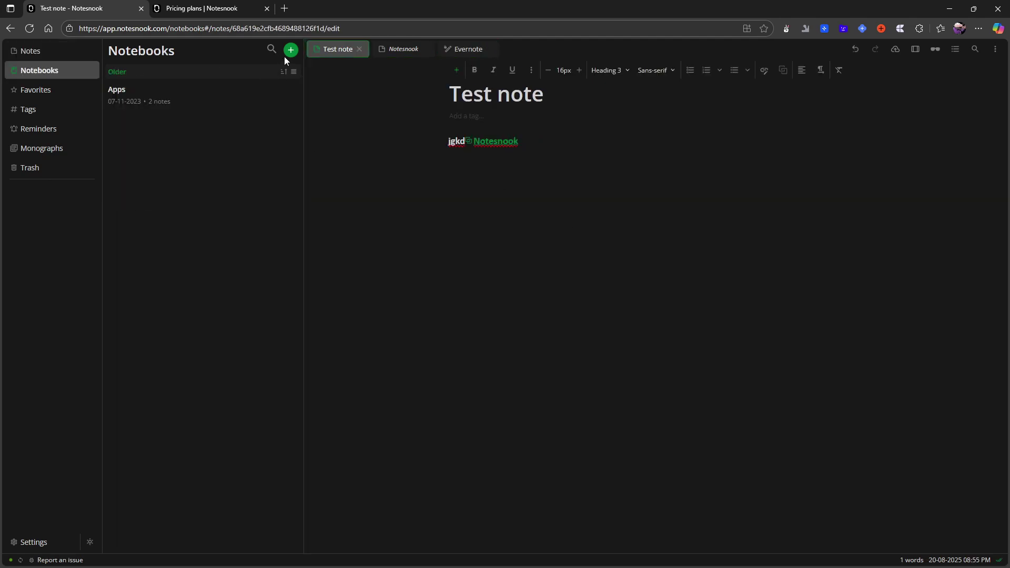
{"action": "left_click", "coordinate": [221, 100]}
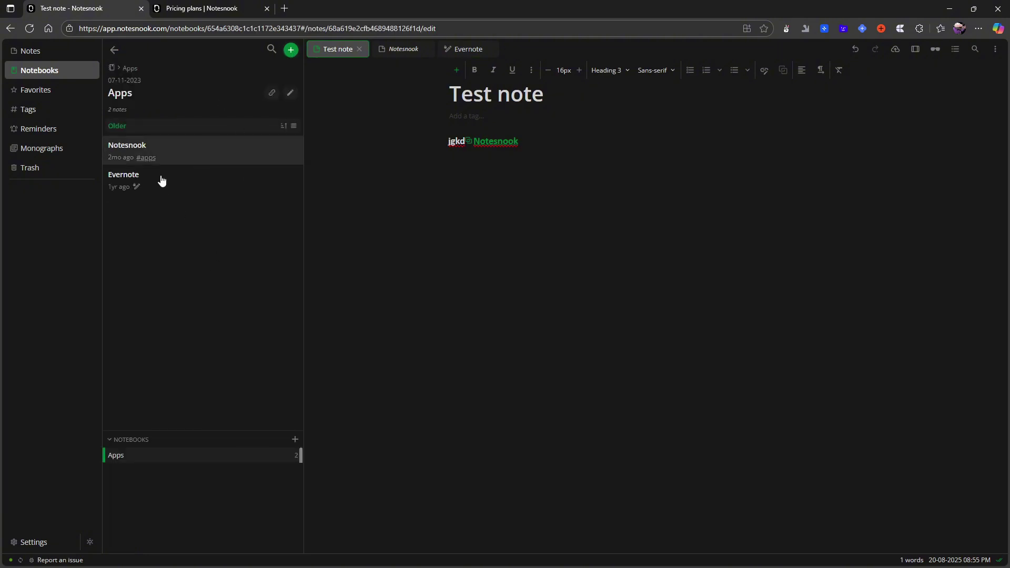
{"action": "left_click", "coordinate": [115, 51]}
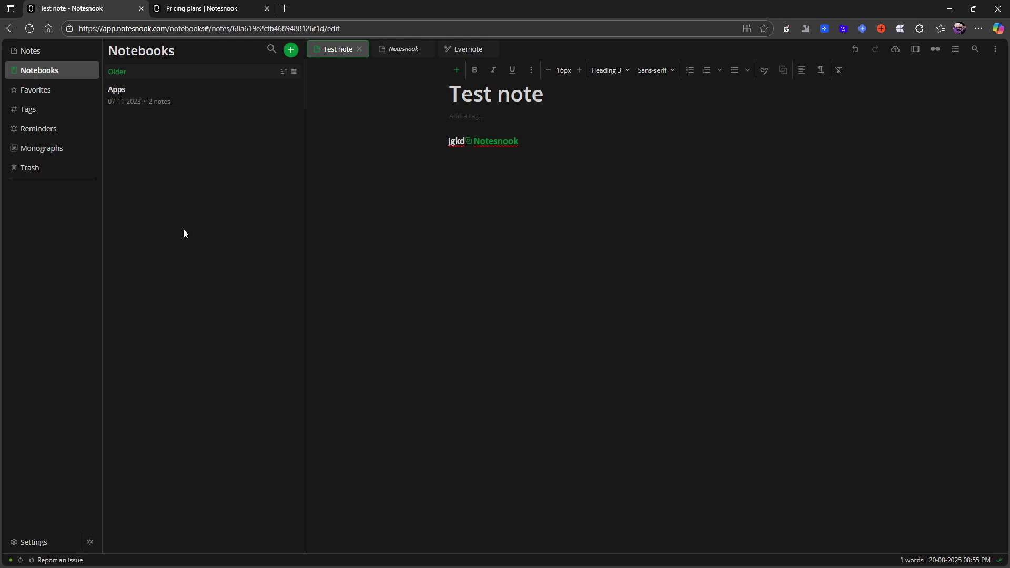
{"action": "left_click", "coordinate": [425, 50]}
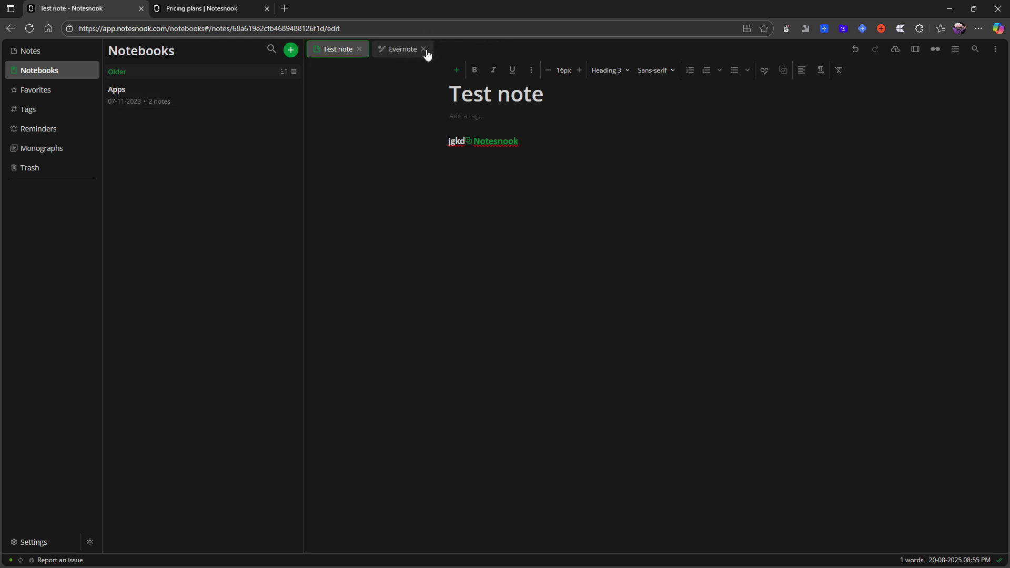
{"action": "left_click", "coordinate": [423, 50]}
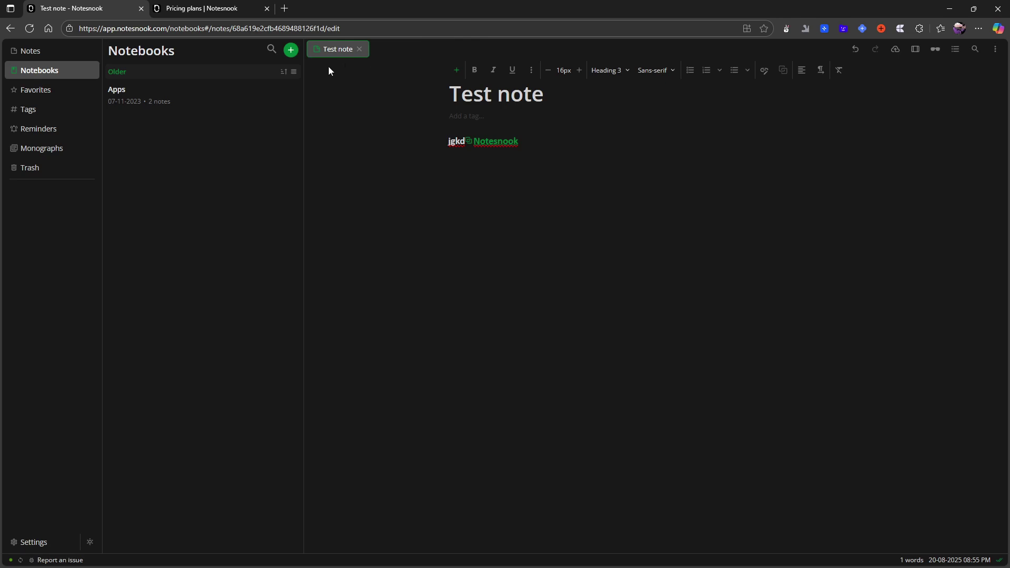
Step: Create notebook 'Test notebook 1' and add a note titled 'Test note for test notebook'
{"action": "left_click", "coordinate": [289, 51]}
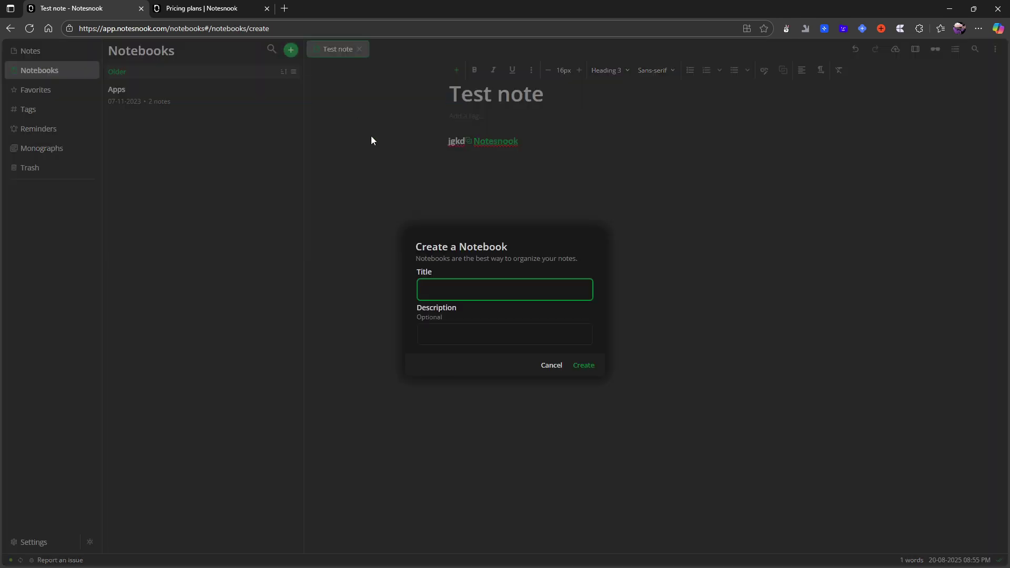
{"action": "type", "text": "Test notebook 1"}
{"action": "key", "text": "Return"}
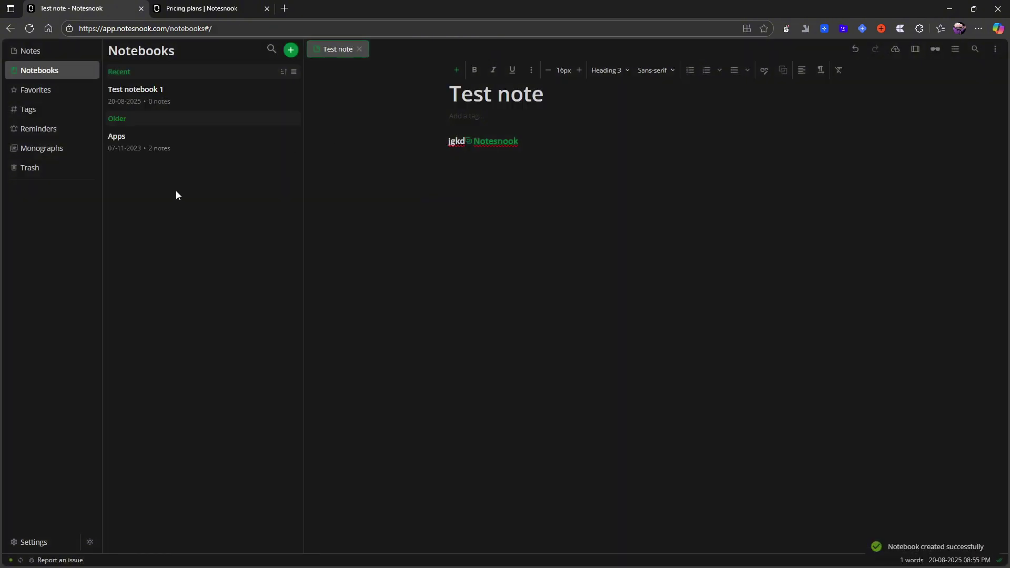
{"action": "left_click", "coordinate": [145, 92]}
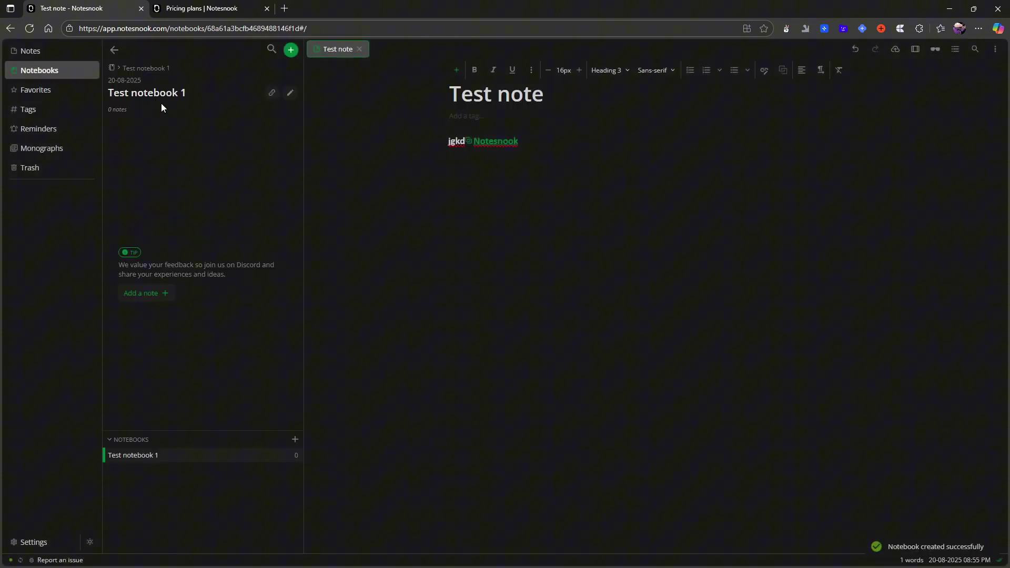
{"action": "left_click", "coordinate": [149, 293]}
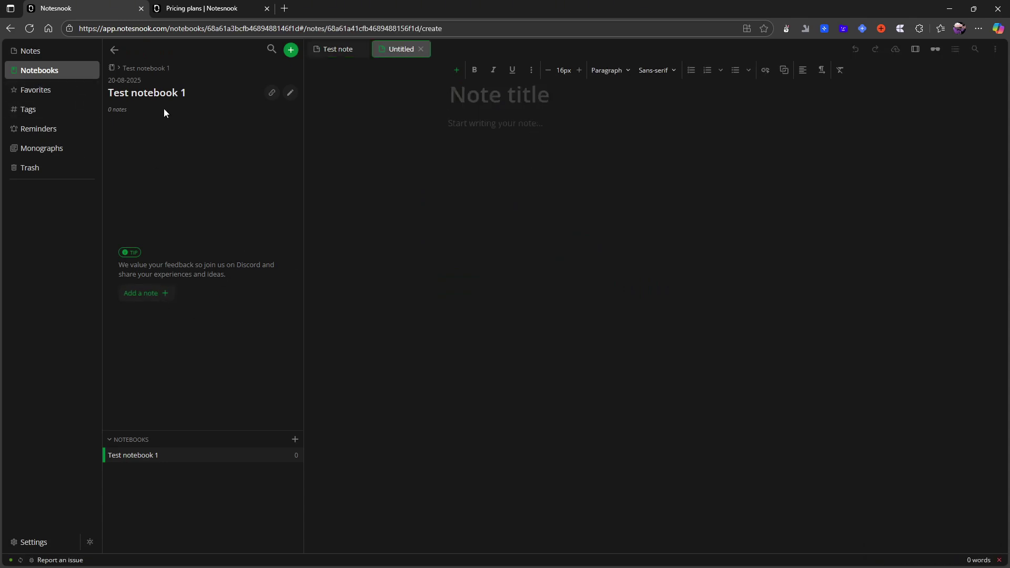
{"action": "type", "text": "Test note for test notebook"}
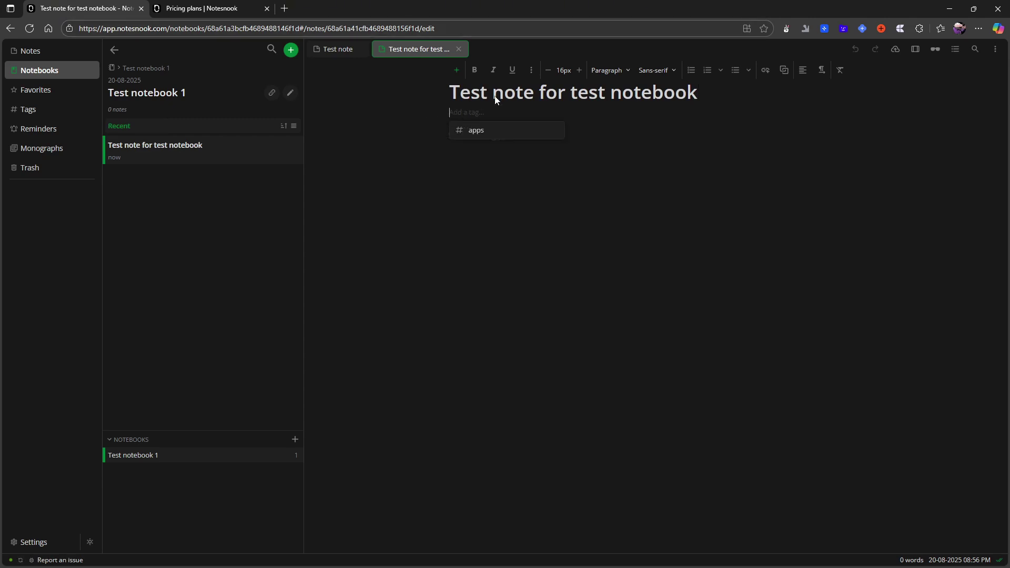
{"action": "type", "text": "test"}
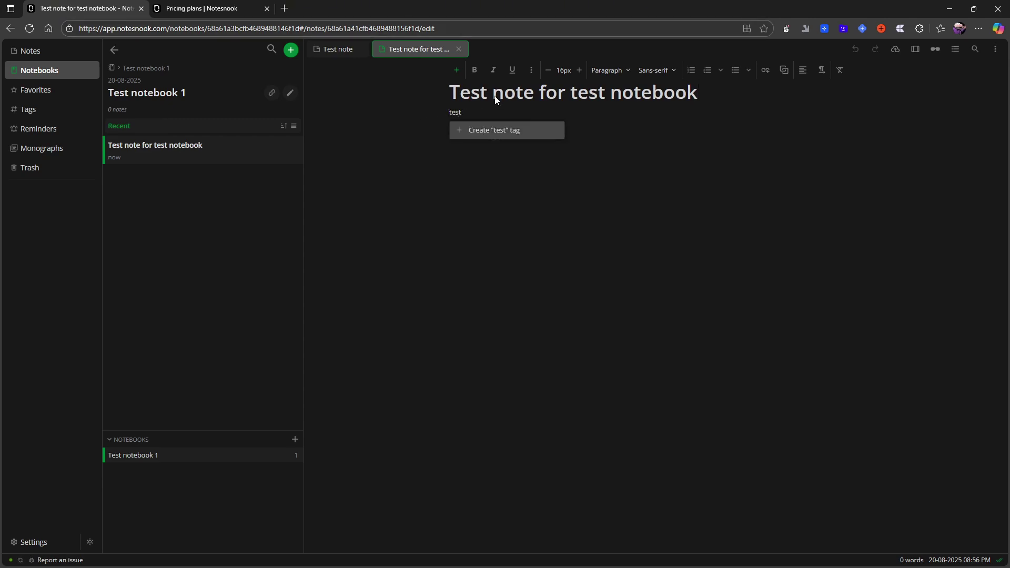
Step: Apply a new 'test' tag to the note, then view the notes tagged apps
{"action": "key", "text": "Return"}
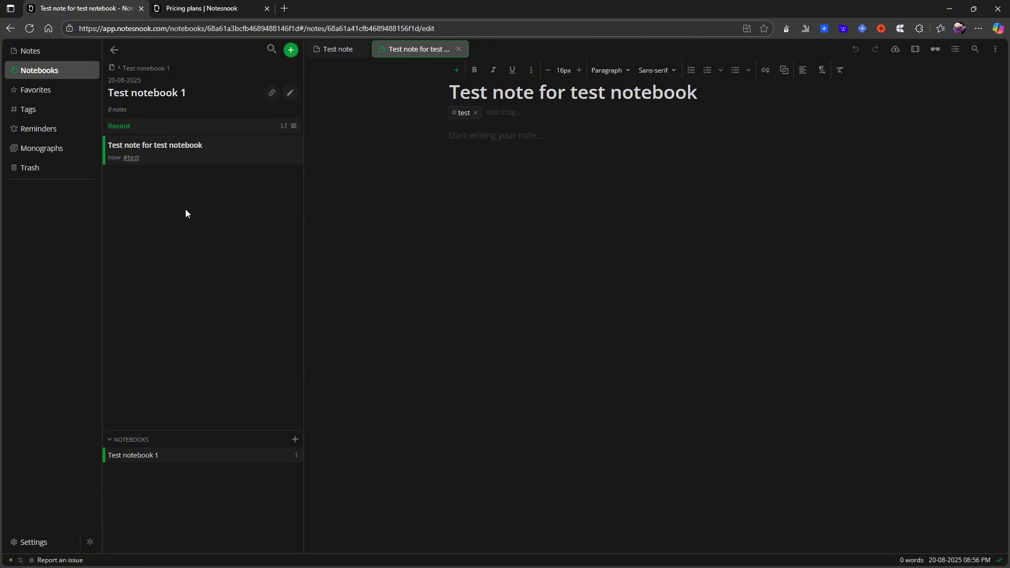
{"action": "left_click", "coordinate": [51, 114]}
{"action": "left_click", "coordinate": [129, 123]}
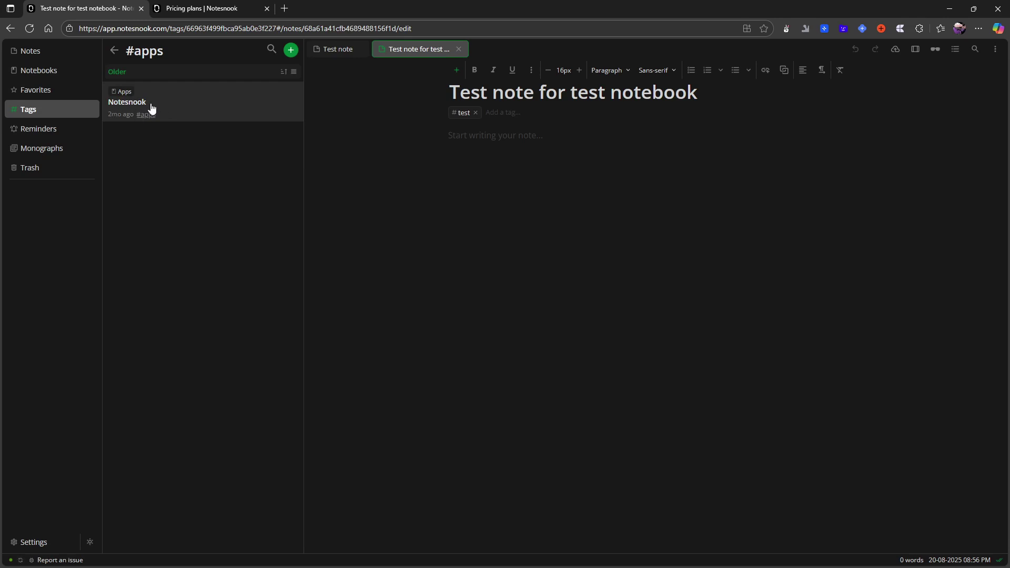
Step: Open the Evernote note from the Notes list, then open the Apps notebook
{"action": "left_click", "coordinate": [38, 57]}
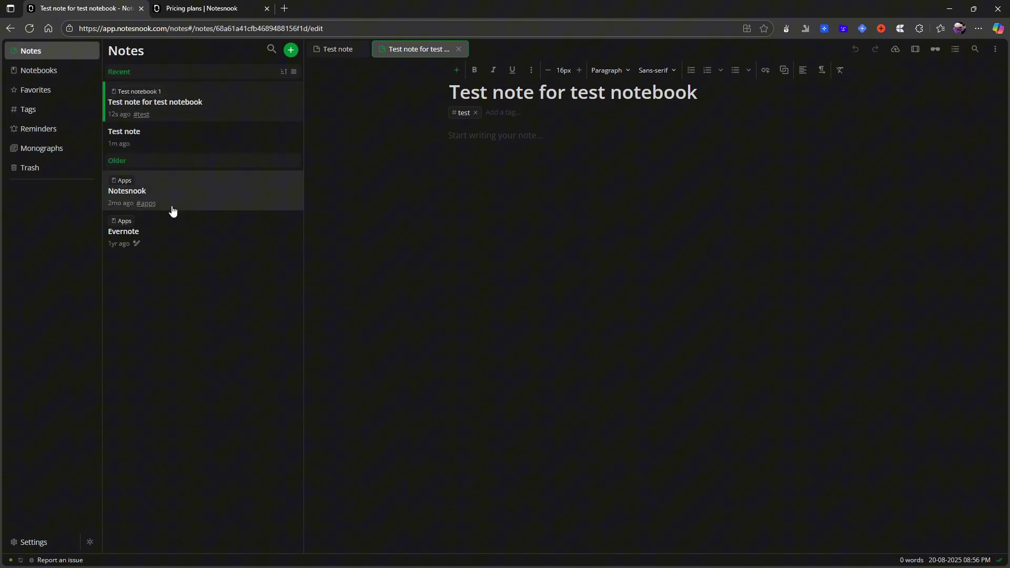
{"action": "left_click", "coordinate": [192, 234]}
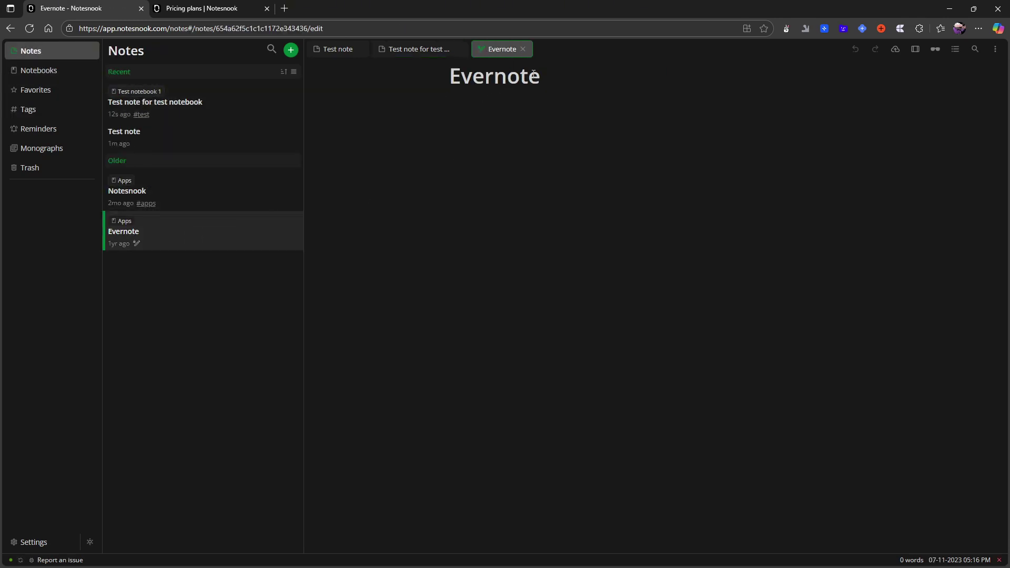
{"action": "left_click", "coordinate": [44, 79]}
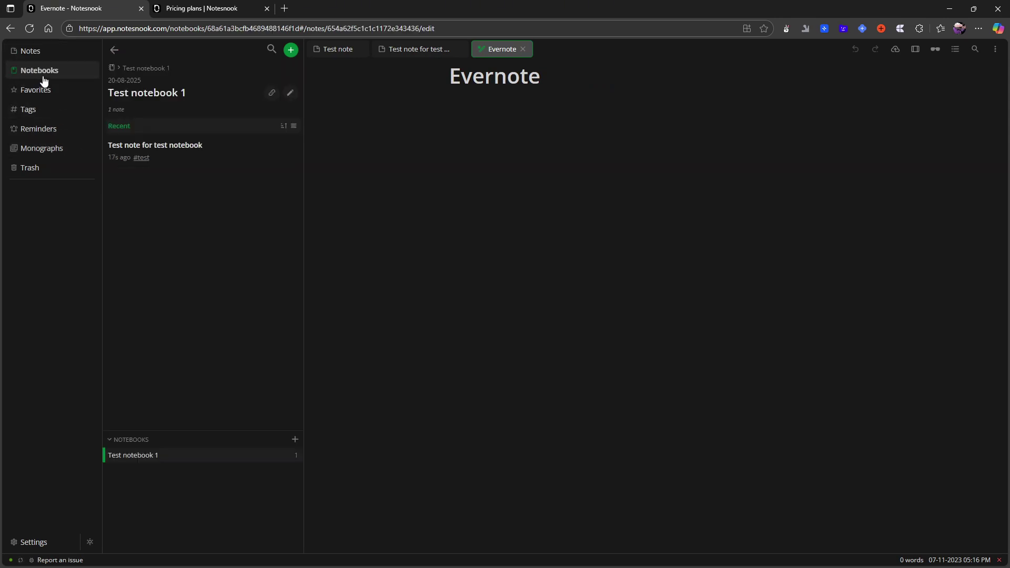
{"action": "left_click", "coordinate": [115, 49]}
{"action": "left_click", "coordinate": [149, 149]}
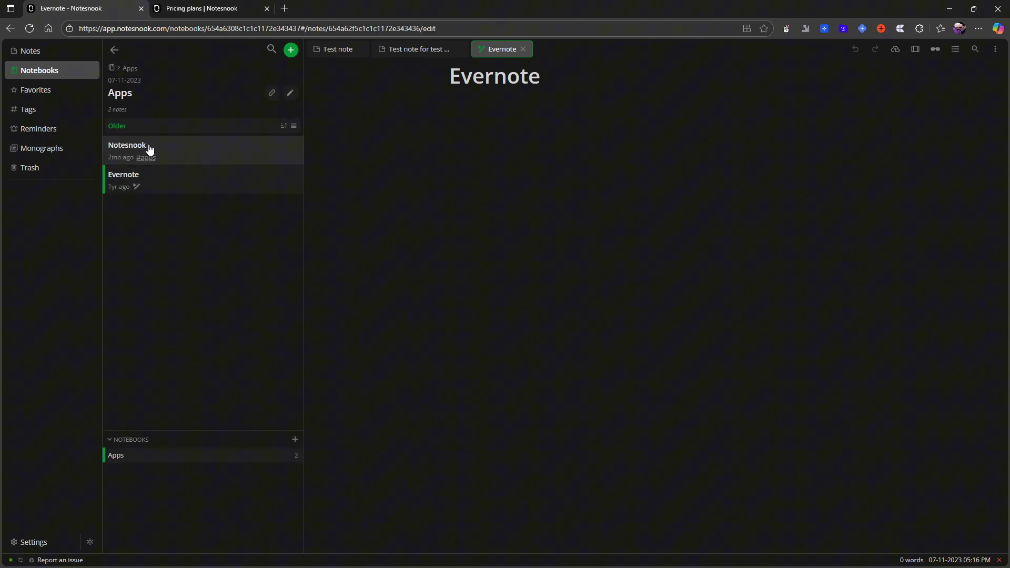
Step: Turn read-only off for the Evernote note and then back on
{"action": "right_click", "coordinate": [175, 184]}
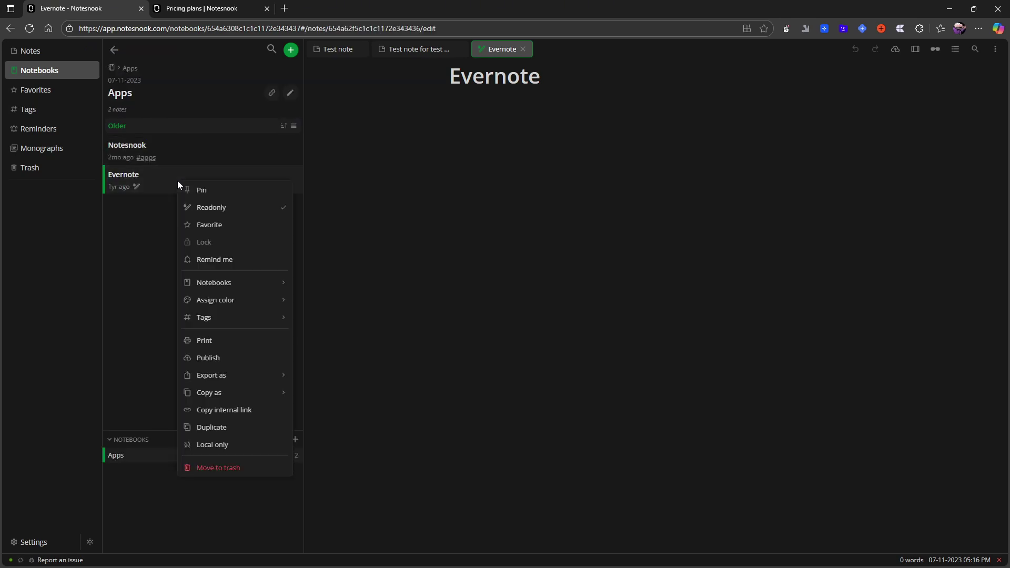
{"action": "left_click", "coordinate": [238, 210]}
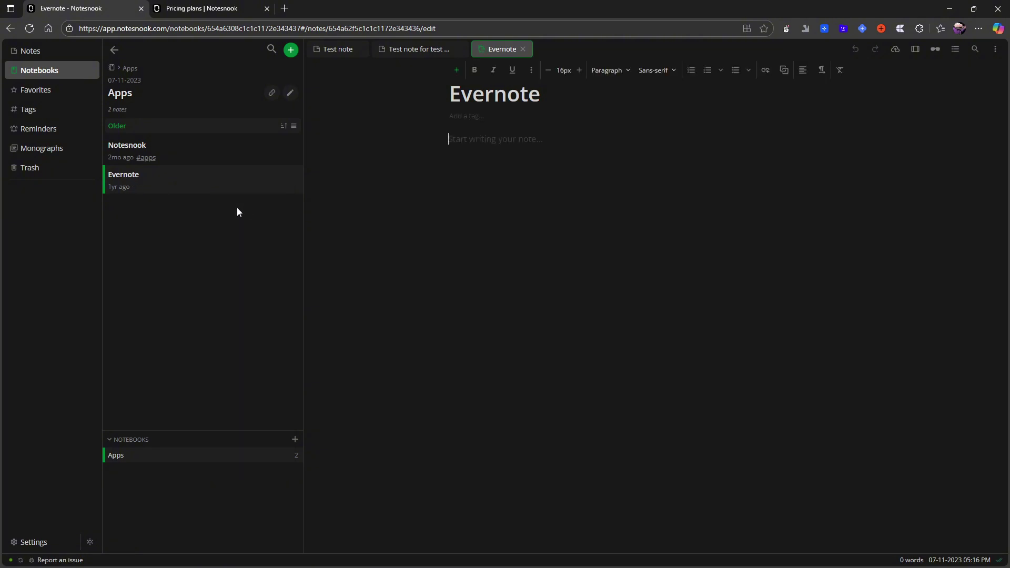
{"action": "right_click", "coordinate": [174, 189]}
{"action": "right_click", "coordinate": [121, 188]}
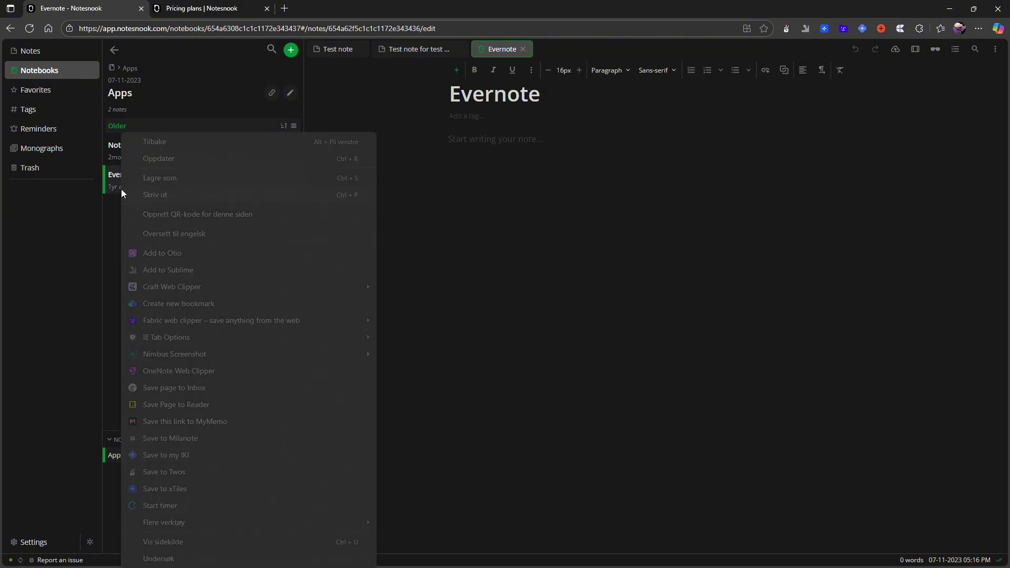
{"action": "left_click", "coordinate": [93, 187]}
{"action": "right_click", "coordinate": [163, 191]}
{"action": "left_click", "coordinate": [194, 212]}
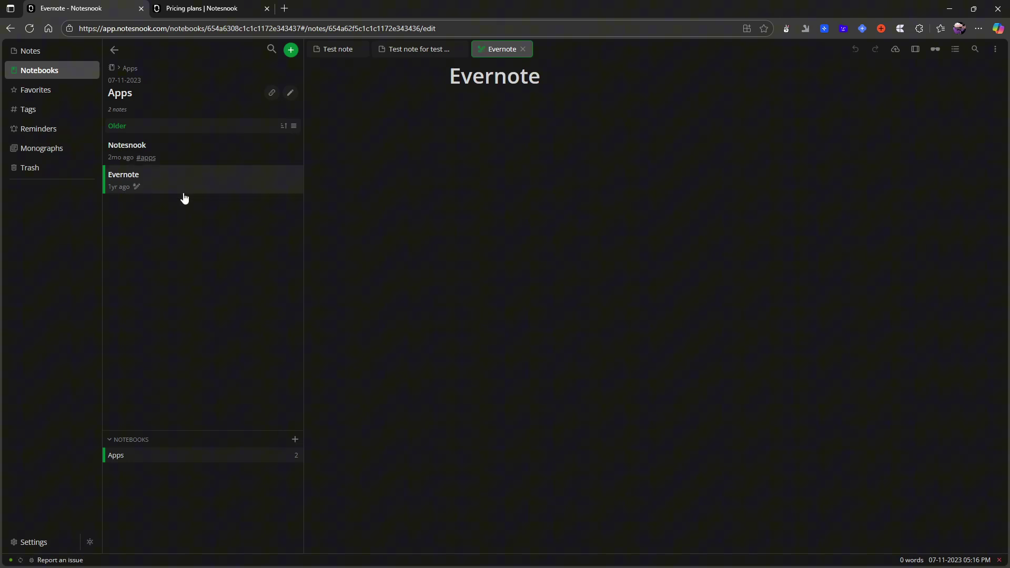
Step: Tag the Evernote note with apps, view the #apps notes, and make Evernote read-only again
{"action": "right_click", "coordinate": [191, 189]}
{"action": "left_click", "coordinate": [202, 214]}
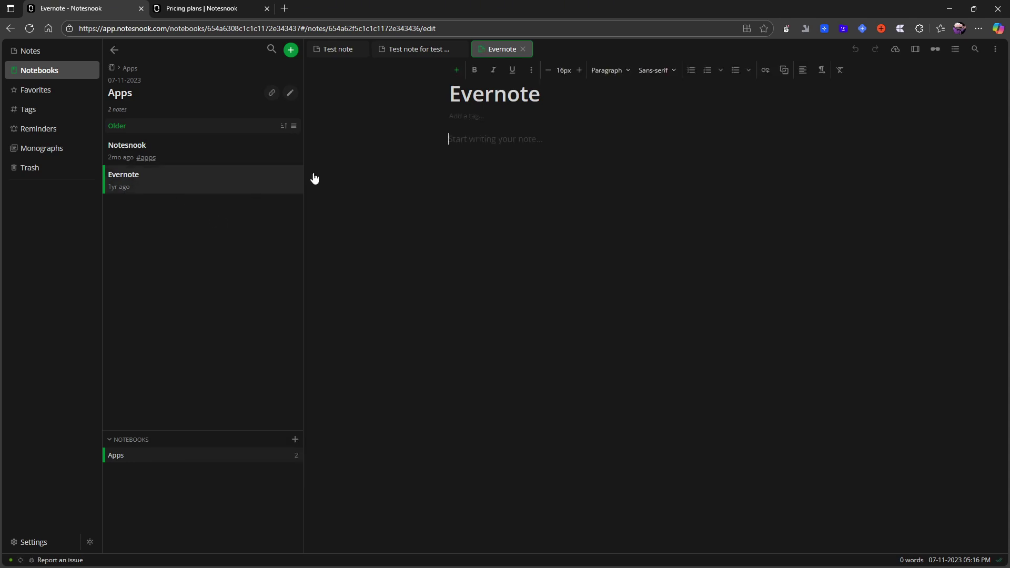
{"action": "left_click", "coordinate": [470, 120]}
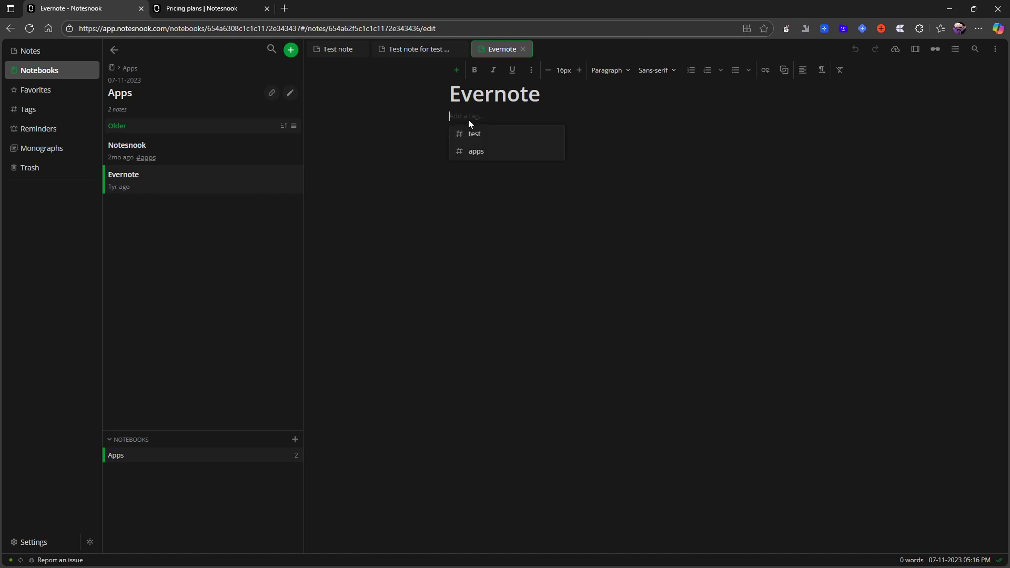
{"action": "left_click", "coordinate": [478, 152]}
{"action": "right_click", "coordinate": [167, 185]}
{"action": "left_click", "coordinate": [145, 185]}
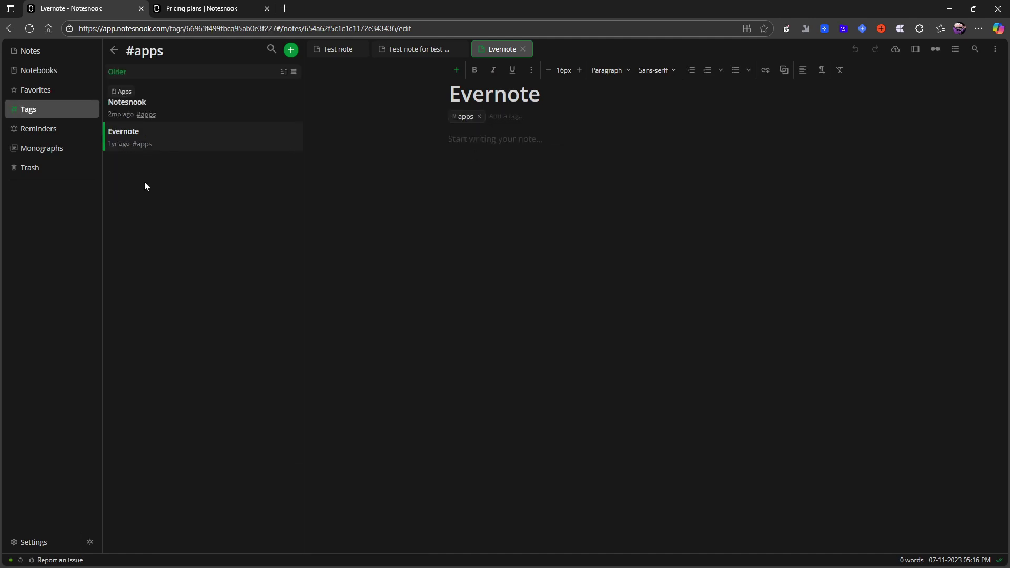
{"action": "right_click", "coordinate": [179, 143]}
{"action": "left_click", "coordinate": [216, 163]}
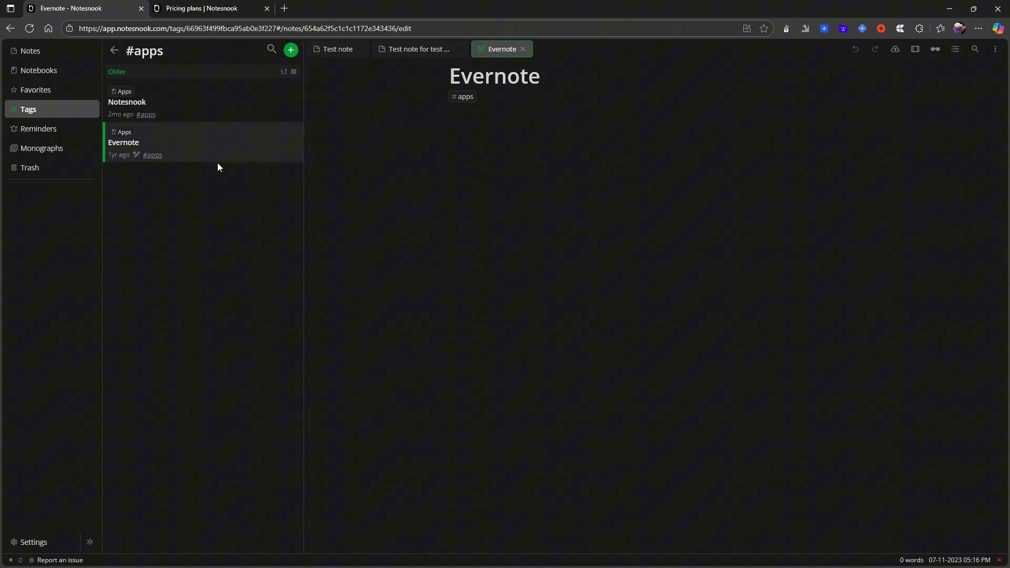
Step: Open the Notesnook note for editing, typing and removing a stray slash
{"action": "left_click", "coordinate": [174, 106]}
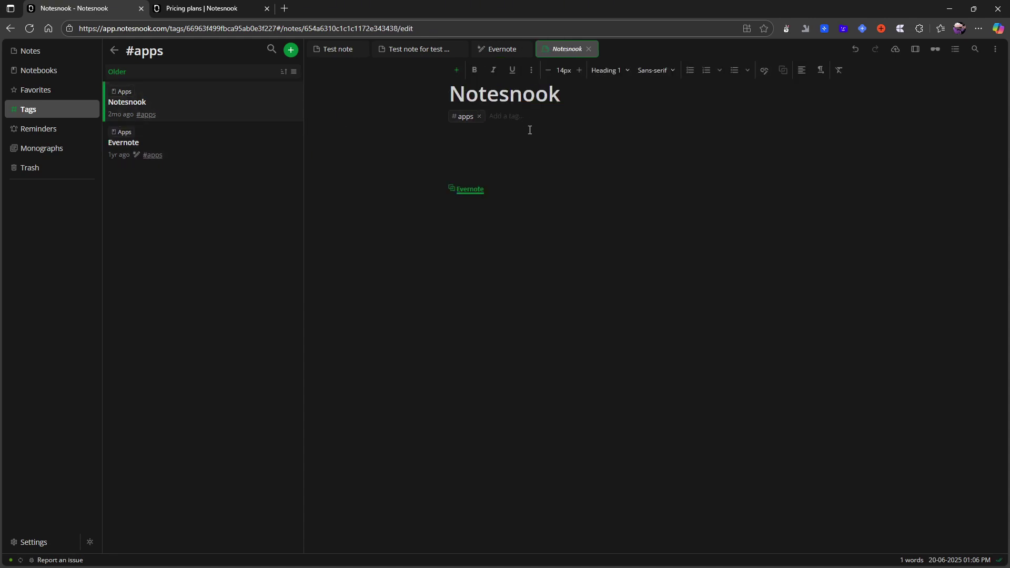
{"action": "left_click", "coordinate": [482, 150]}
{"action": "type", "text": "/"}
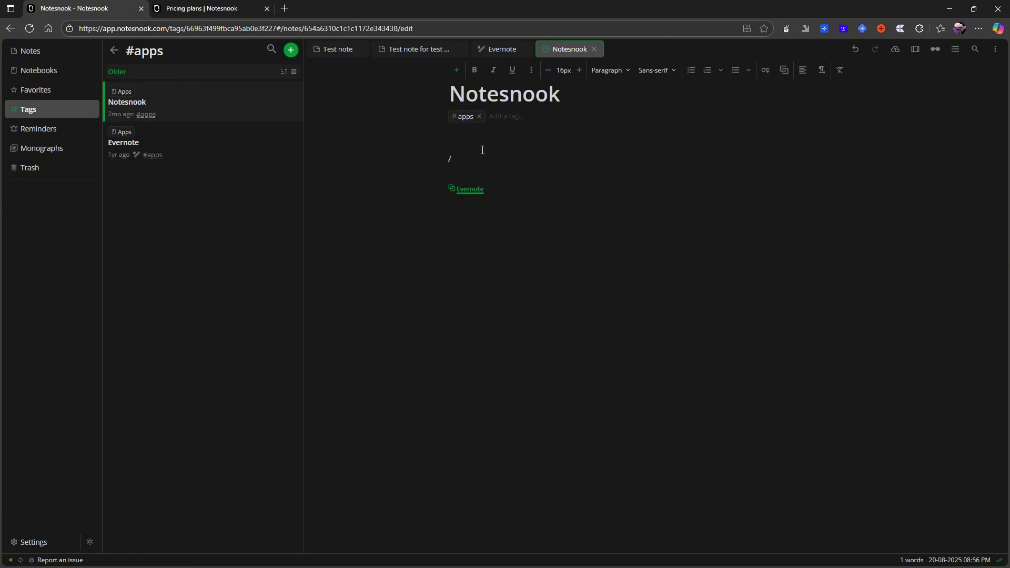
{"action": "key", "text": "BackSpace"}
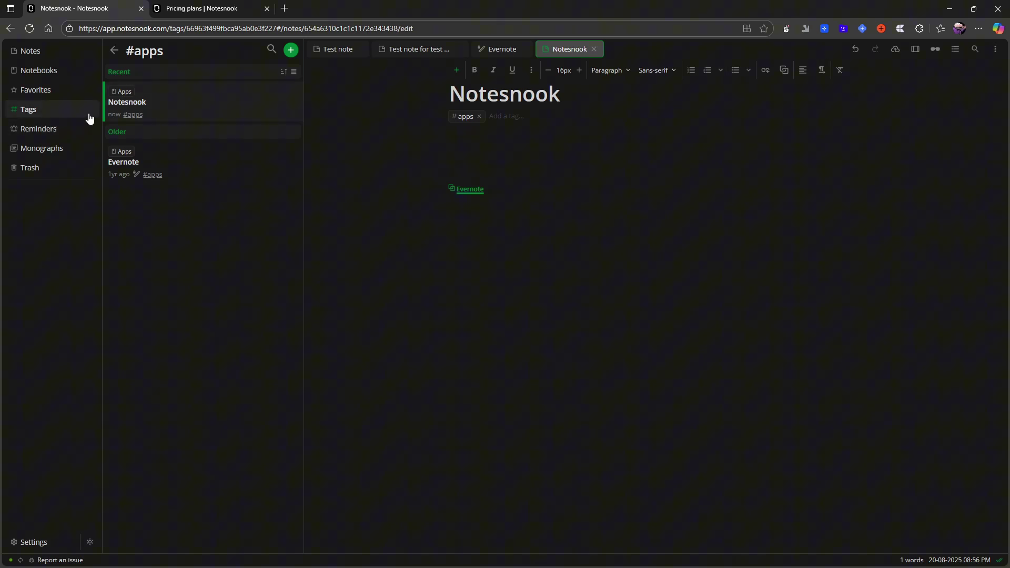
Step: Close the Evernote, 'Test note for test notebook' and 'Test note' tabs
{"action": "left_click", "coordinate": [524, 50]}
{"action": "left_click", "coordinate": [461, 48]}
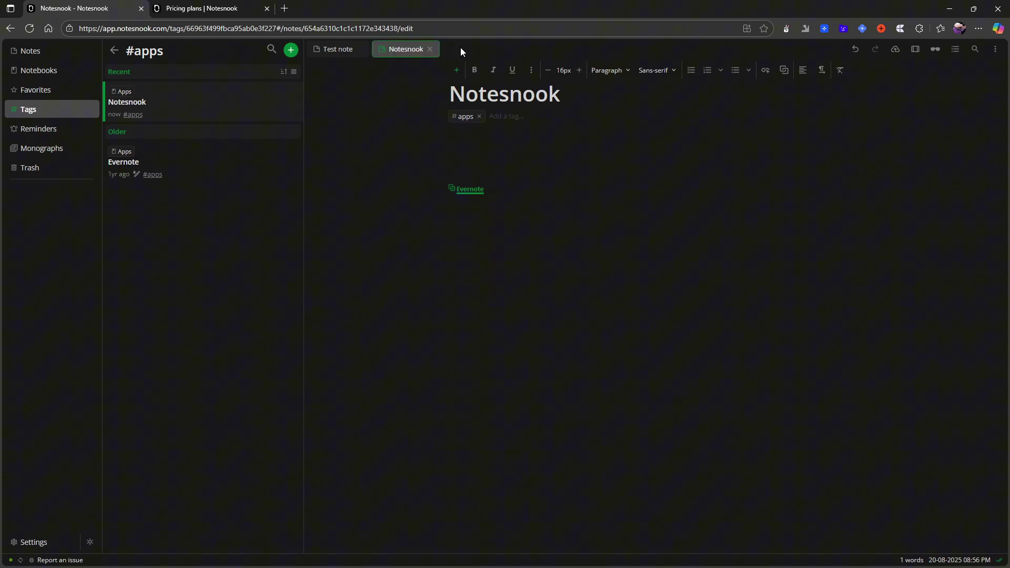
{"action": "left_click", "coordinate": [359, 49]}
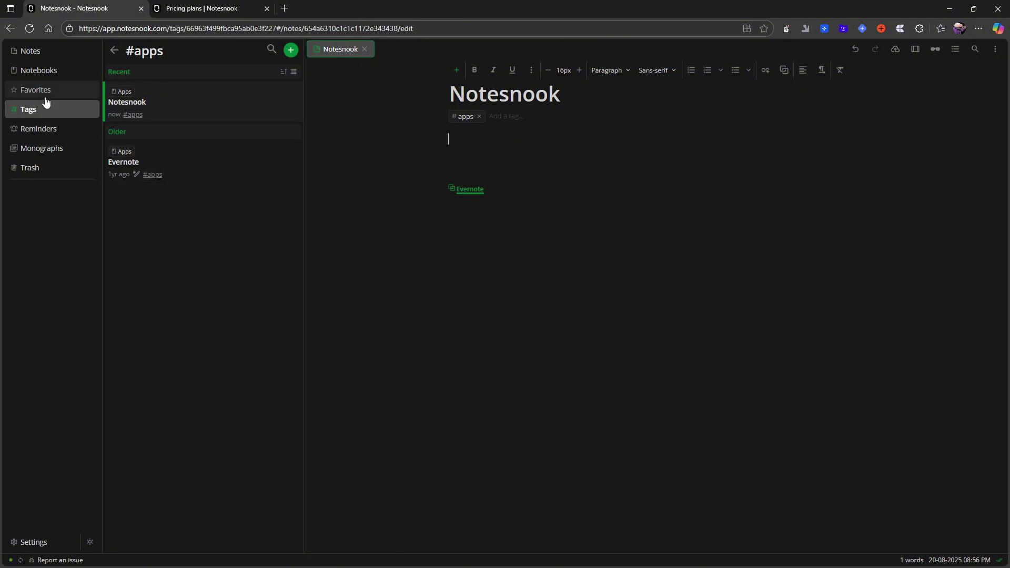
Step: Open Evernote from the Apps notebook and assign it a new red (#d50101) color named 'test color'
{"action": "left_click", "coordinate": [42, 78]}
{"action": "left_click", "coordinate": [192, 204]}
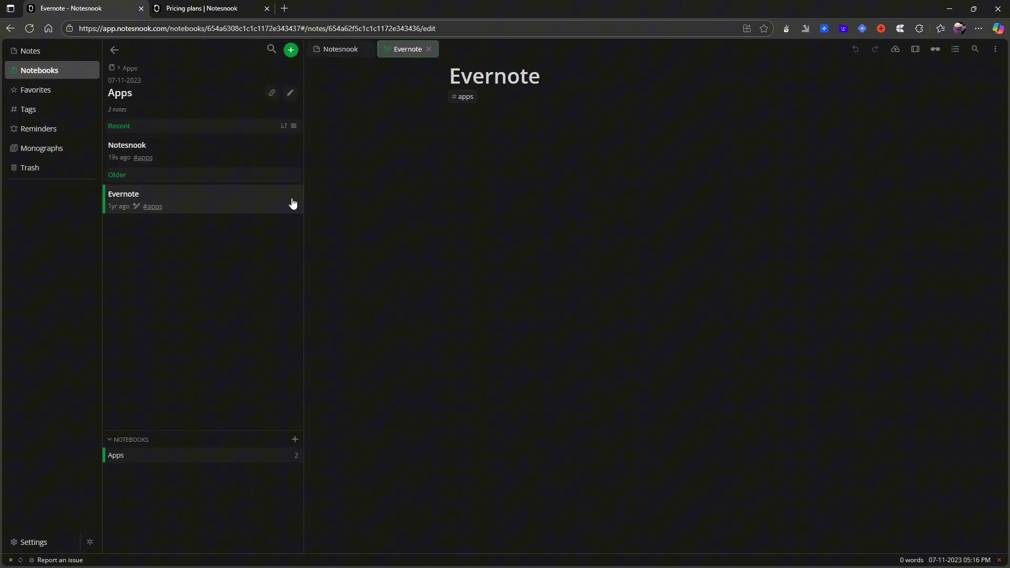
{"action": "right_click", "coordinate": [256, 206]}
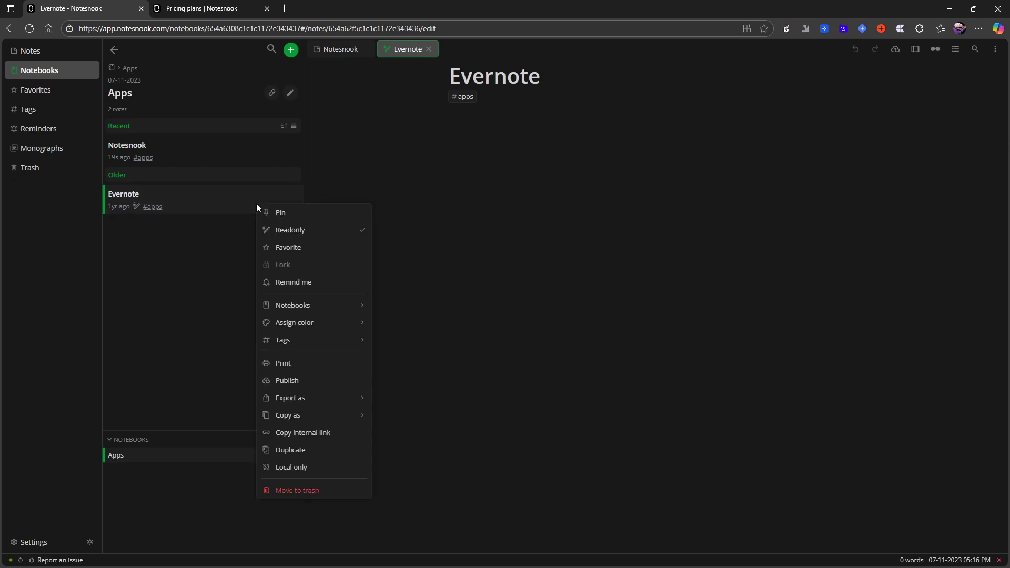
{"action": "mouse_move", "coordinate": [329, 303]}
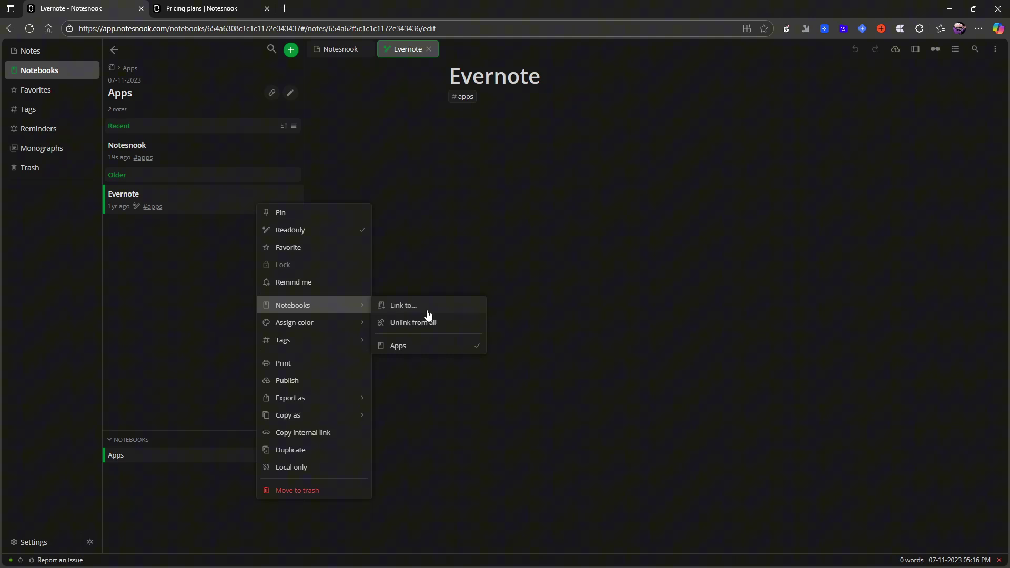
{"action": "mouse_move", "coordinate": [304, 330]}
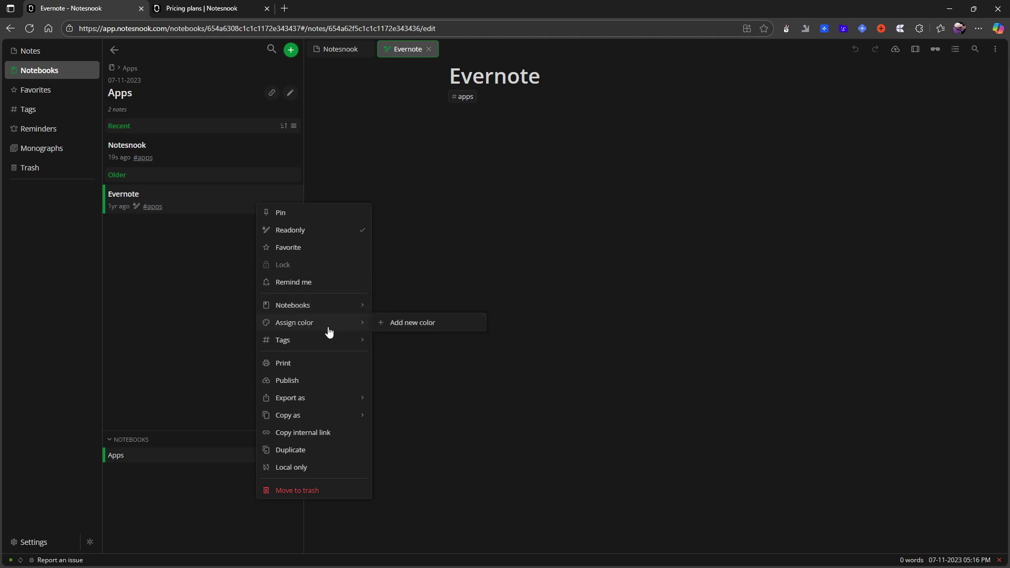
{"action": "left_click", "coordinate": [388, 323]}
{"action": "left_click", "coordinate": [579, 326]}
{"action": "left_click", "coordinate": [689, 352]}
{"action": "left_click", "coordinate": [502, 295]}
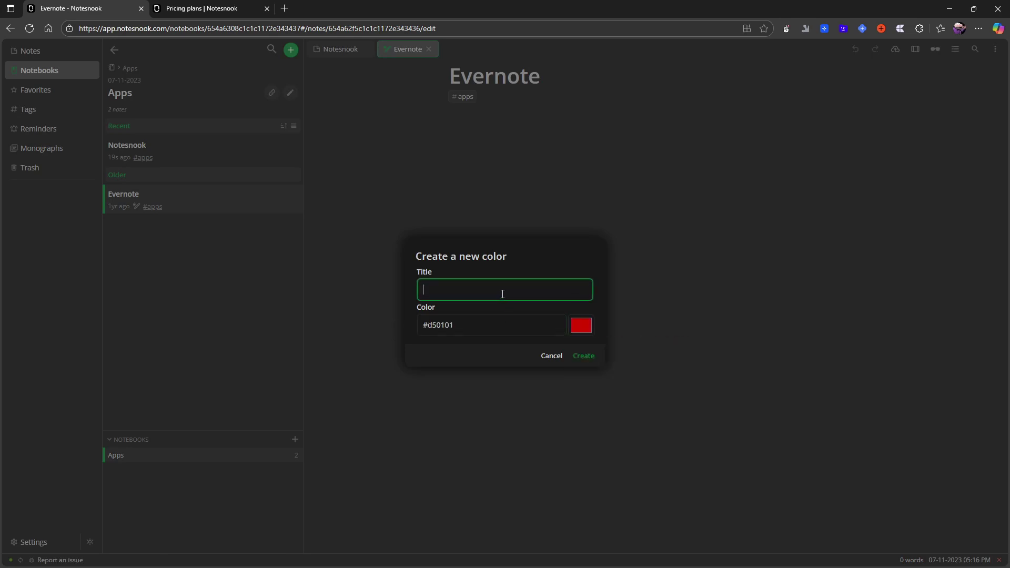
{"action": "type", "text": "test color"}
{"action": "left_click", "coordinate": [584, 357]}
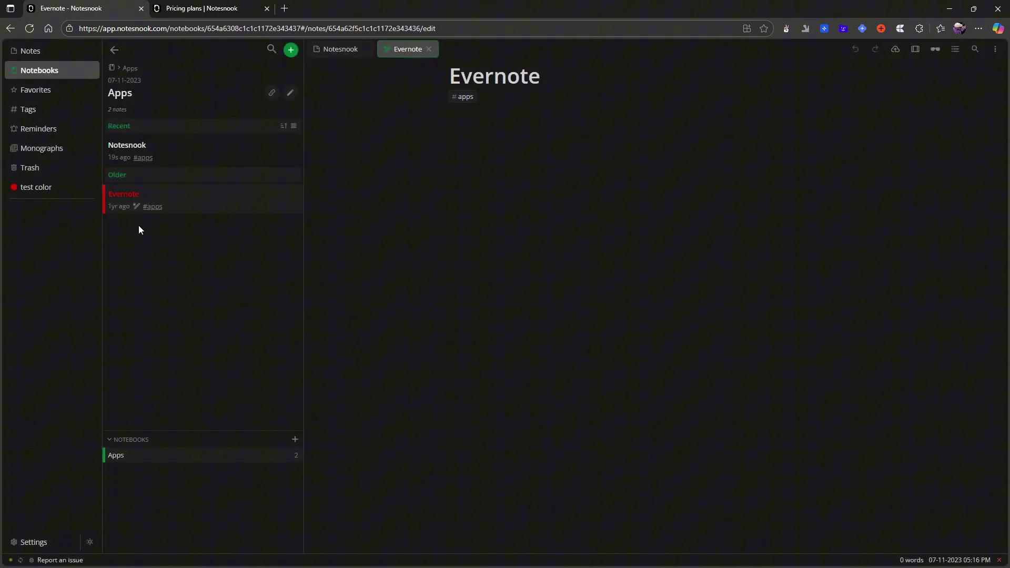
Step: Check the test color notes, then copy an internal link to the Notesnook note from the Apps notebook
{"action": "left_click", "coordinate": [49, 187]}
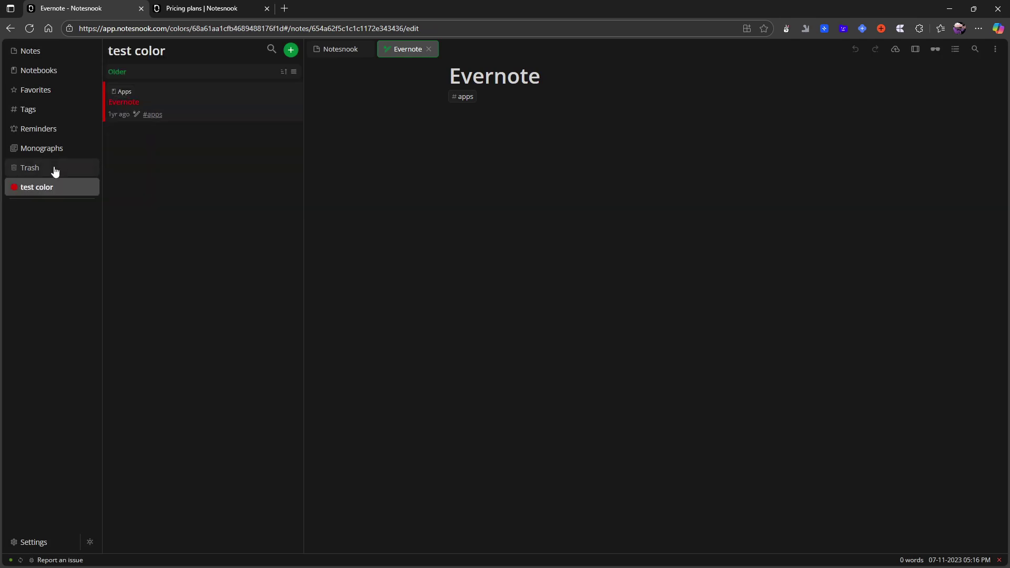
{"action": "left_click", "coordinate": [49, 75]}
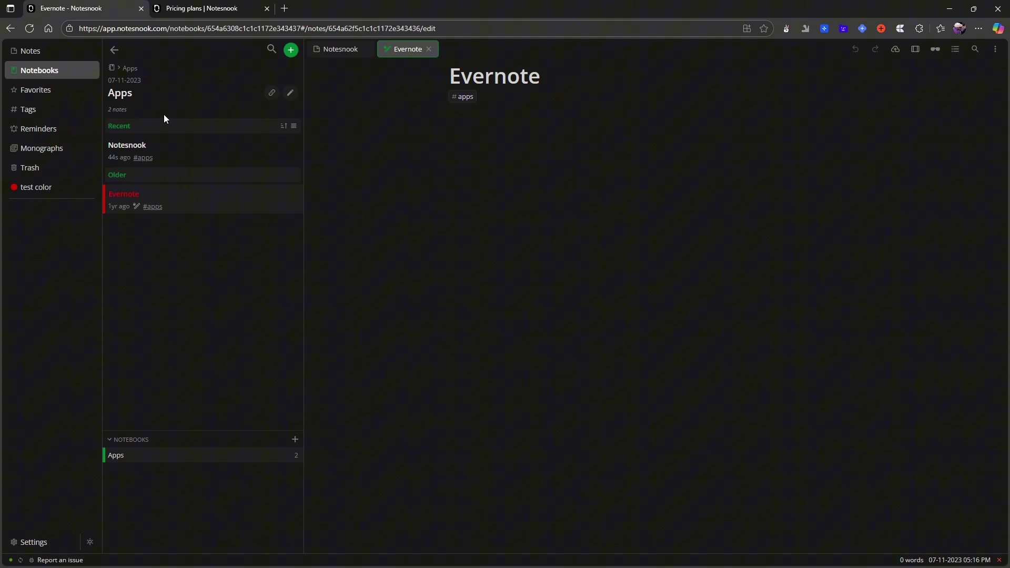
{"action": "right_click", "coordinate": [184, 147]}
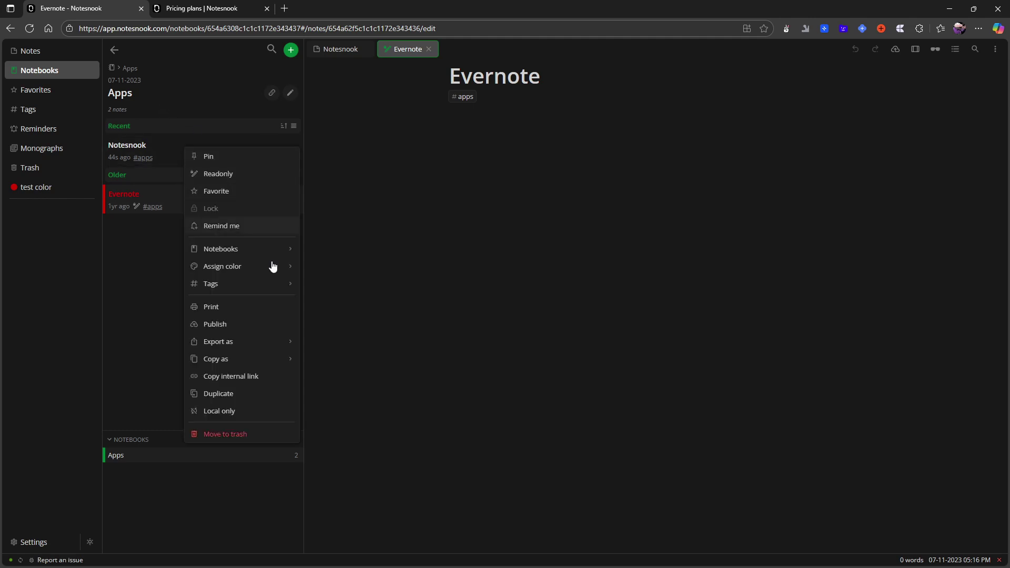
{"action": "mouse_move", "coordinate": [289, 349]}
{"action": "left_click", "coordinate": [238, 378]}
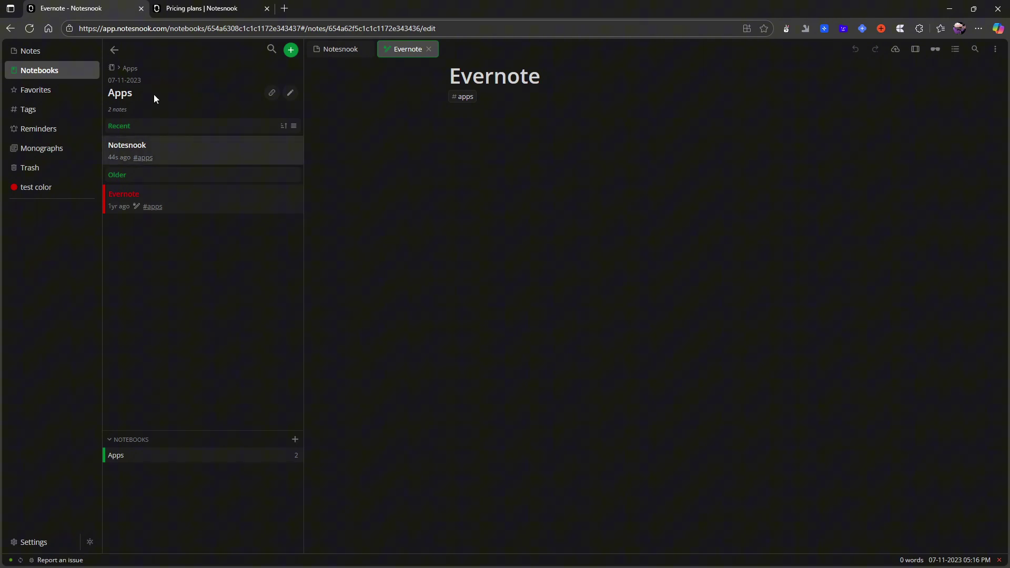
Step: Paste the Notesnook link into 'Test note for test notebook' in Test notebook 1, then close it
{"action": "left_click", "coordinate": [114, 49]}
{"action": "left_click", "coordinate": [168, 100]}
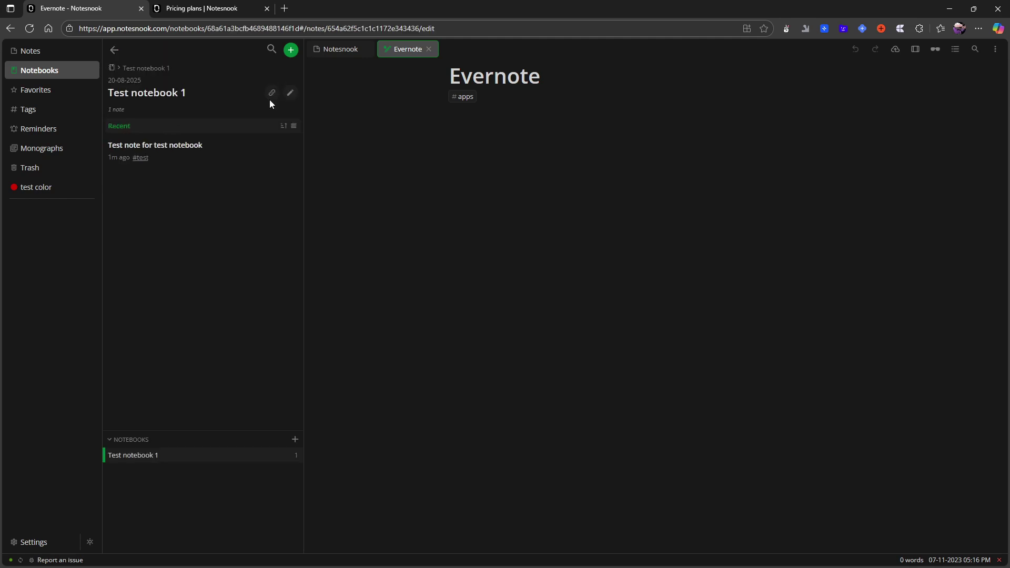
{"action": "left_click", "coordinate": [158, 154]}
{"action": "key", "text": "ctrl+v"}
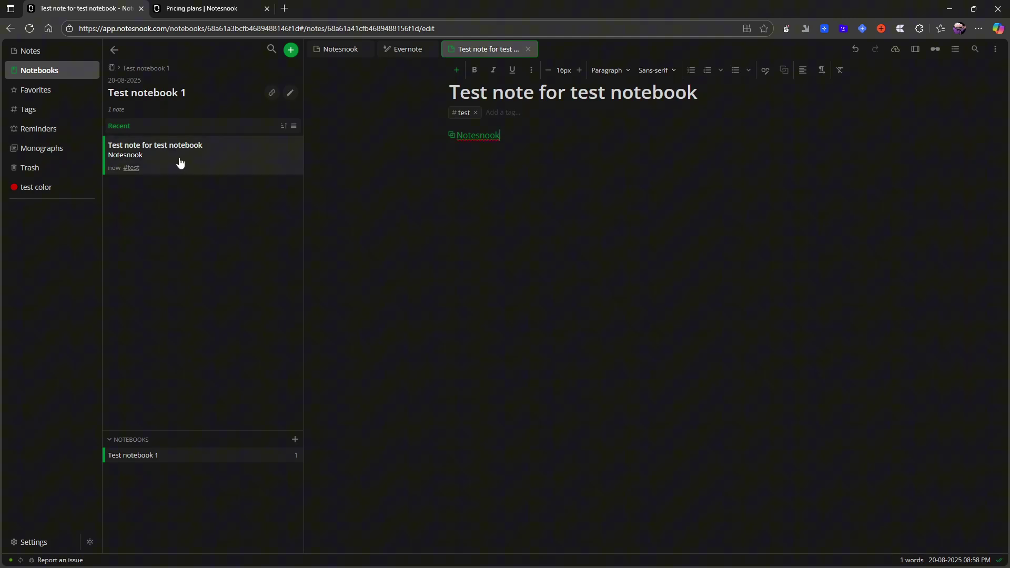
{"action": "left_click", "coordinate": [528, 49]}
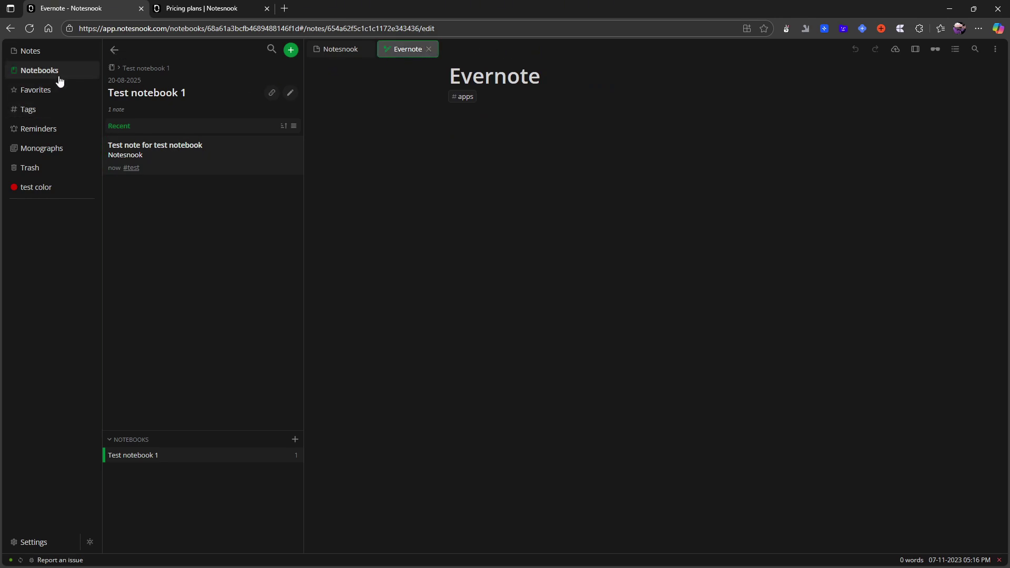
Step: Go back to Notebooks and bring up, then dismiss, the Apps notebook's actions menu
{"action": "left_click", "coordinate": [115, 51]}
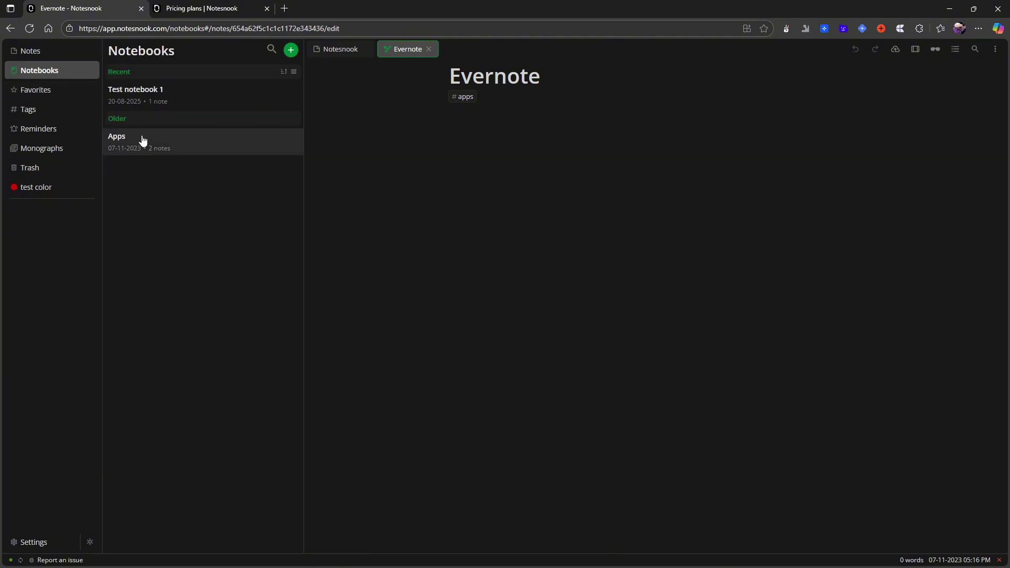
{"action": "right_click", "coordinate": [178, 136]}
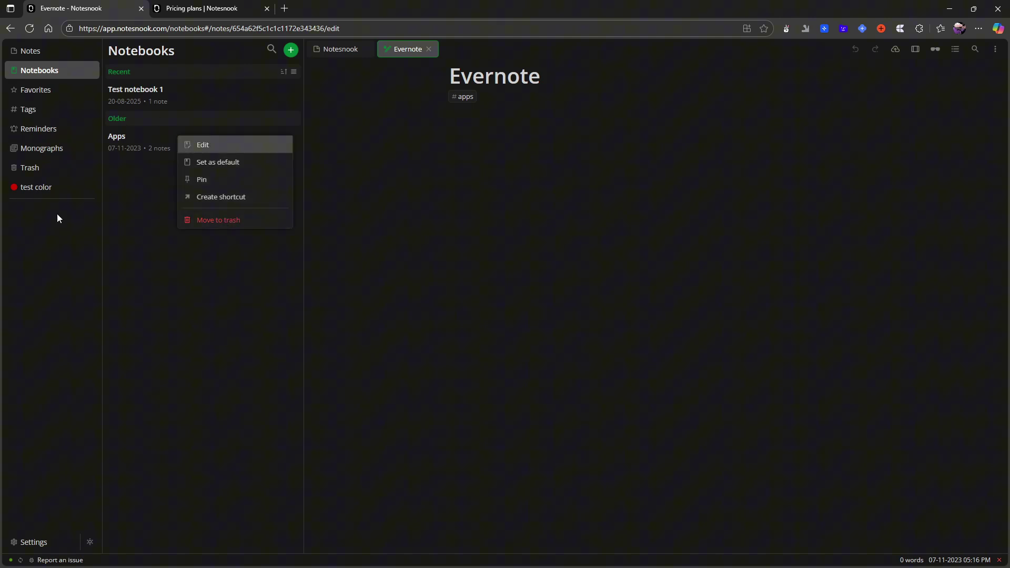
{"action": "left_click", "coordinate": [116, 200]}
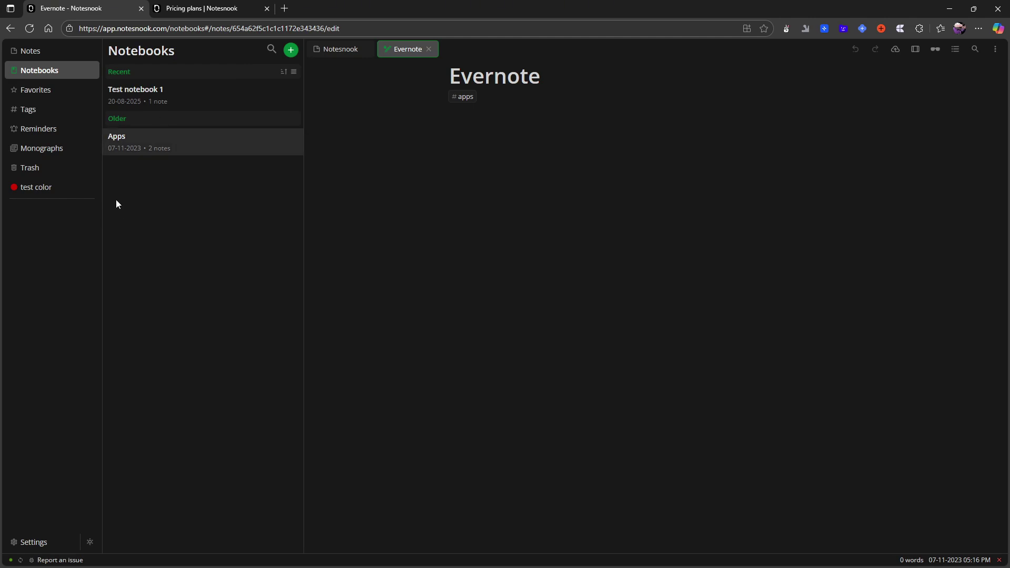
Step: Show all notes and bring up the Notesnook note's actions, viewing the Export as and Copy as options
{"action": "left_click", "coordinate": [39, 53]}
{"action": "right_click", "coordinate": [166, 156]}
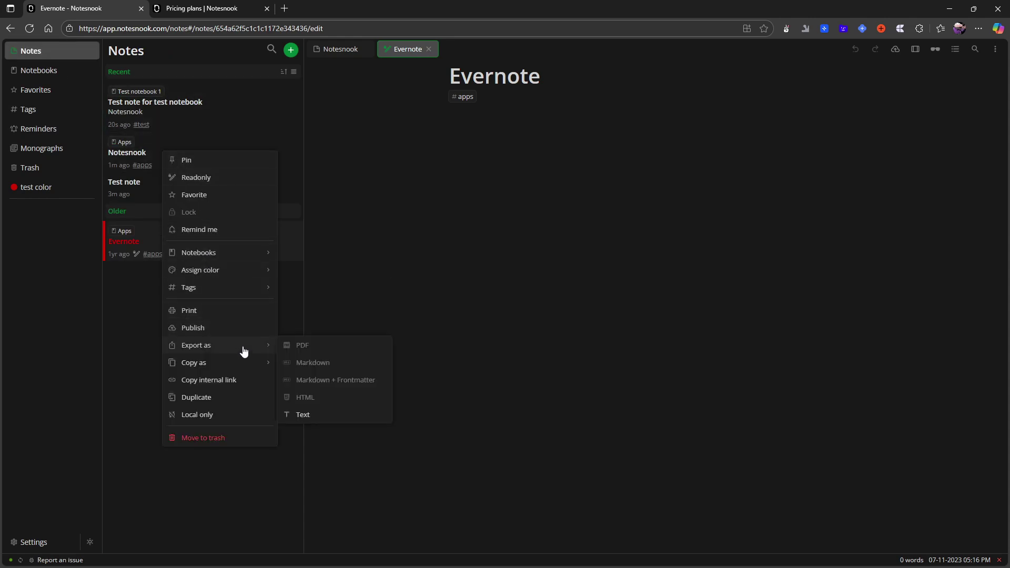
{"action": "mouse_move", "coordinate": [247, 363]}
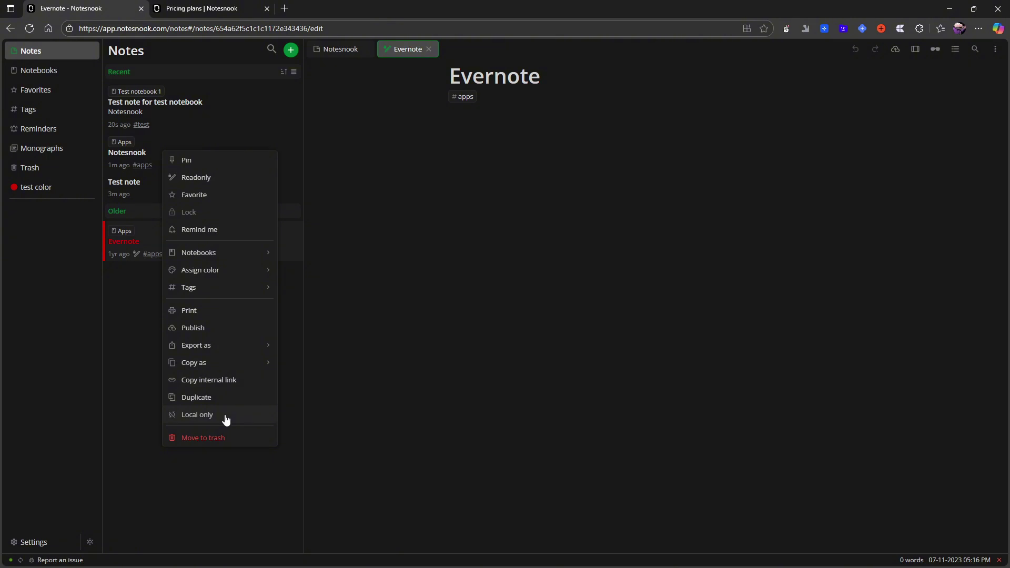
Step: Close the note's actions menu and go to the still-empty Monographs section
{"action": "left_click", "coordinate": [131, 371]}
{"action": "left_click", "coordinate": [59, 150]}
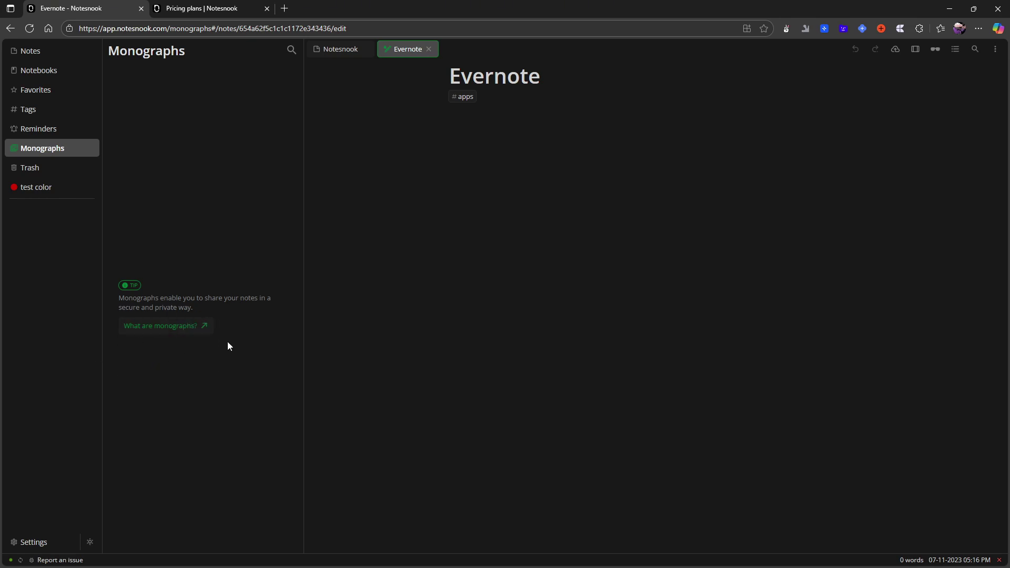
Step: Go to Reminders, start a new reminder, try its Description and Title fields, then cancel it
{"action": "left_click", "coordinate": [35, 132]}
{"action": "left_click", "coordinate": [171, 328]}
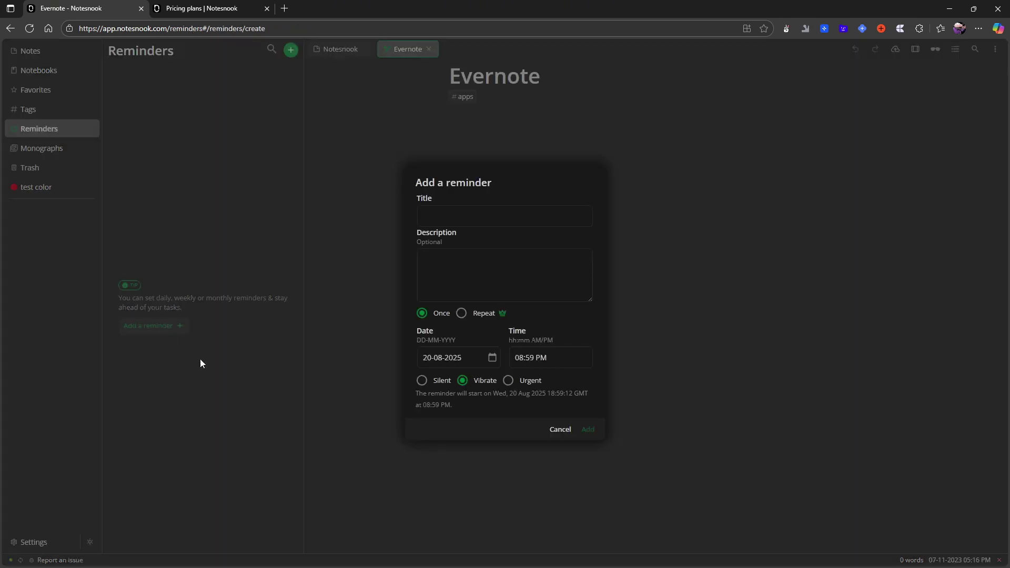
{"action": "left_click", "coordinate": [458, 291]}
{"action": "left_click", "coordinate": [460, 217]}
{"action": "left_click", "coordinate": [562, 430]}
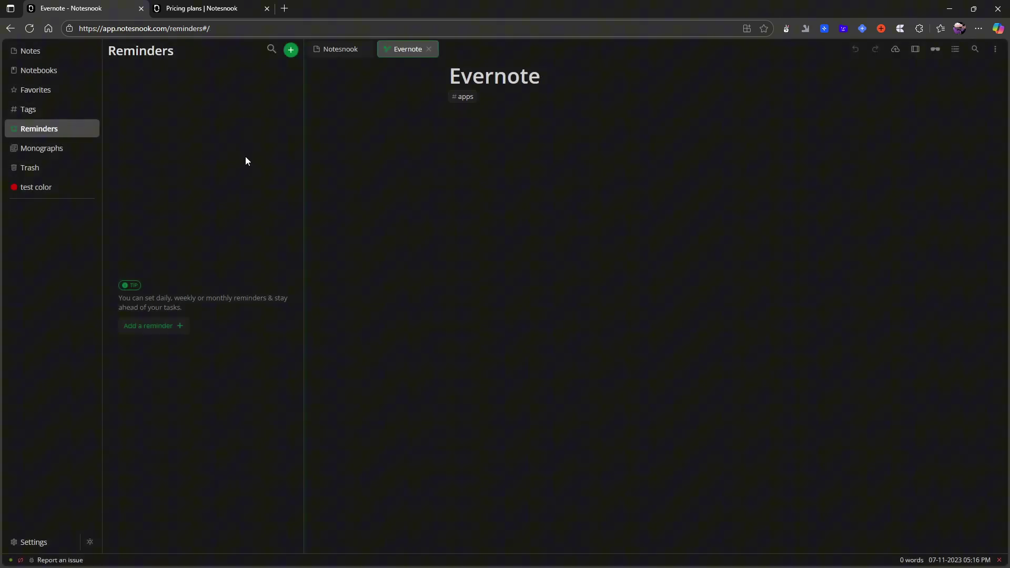
Step: Go to the Notebooks list showing Test notebook 1 and Apps
{"action": "left_click", "coordinate": [63, 70]}
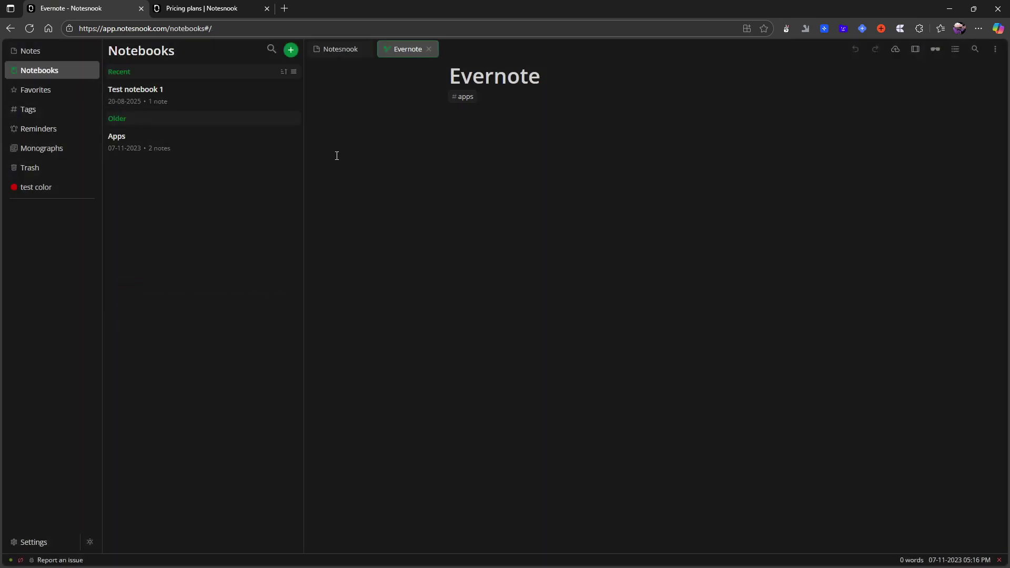